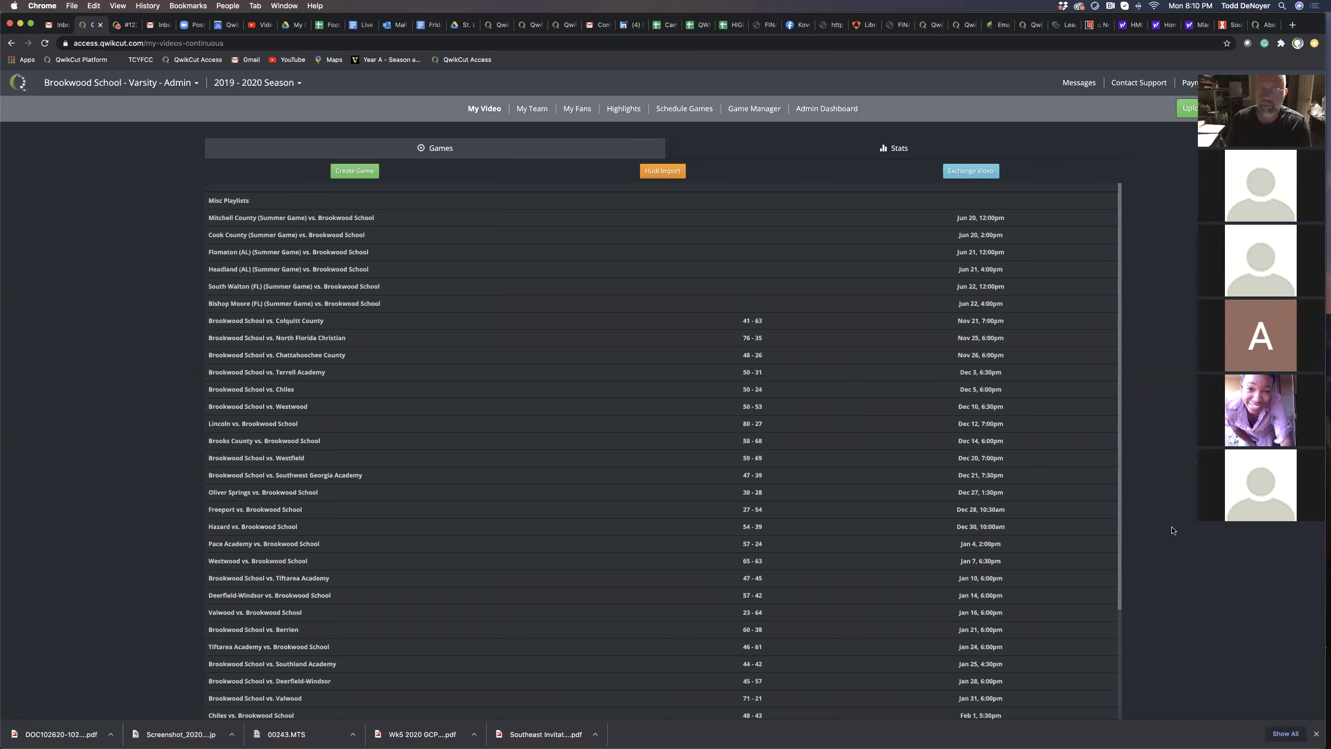
Step: Expand the Mitchell County summer game and request a download of its Game Video (WI)
click(266, 220)
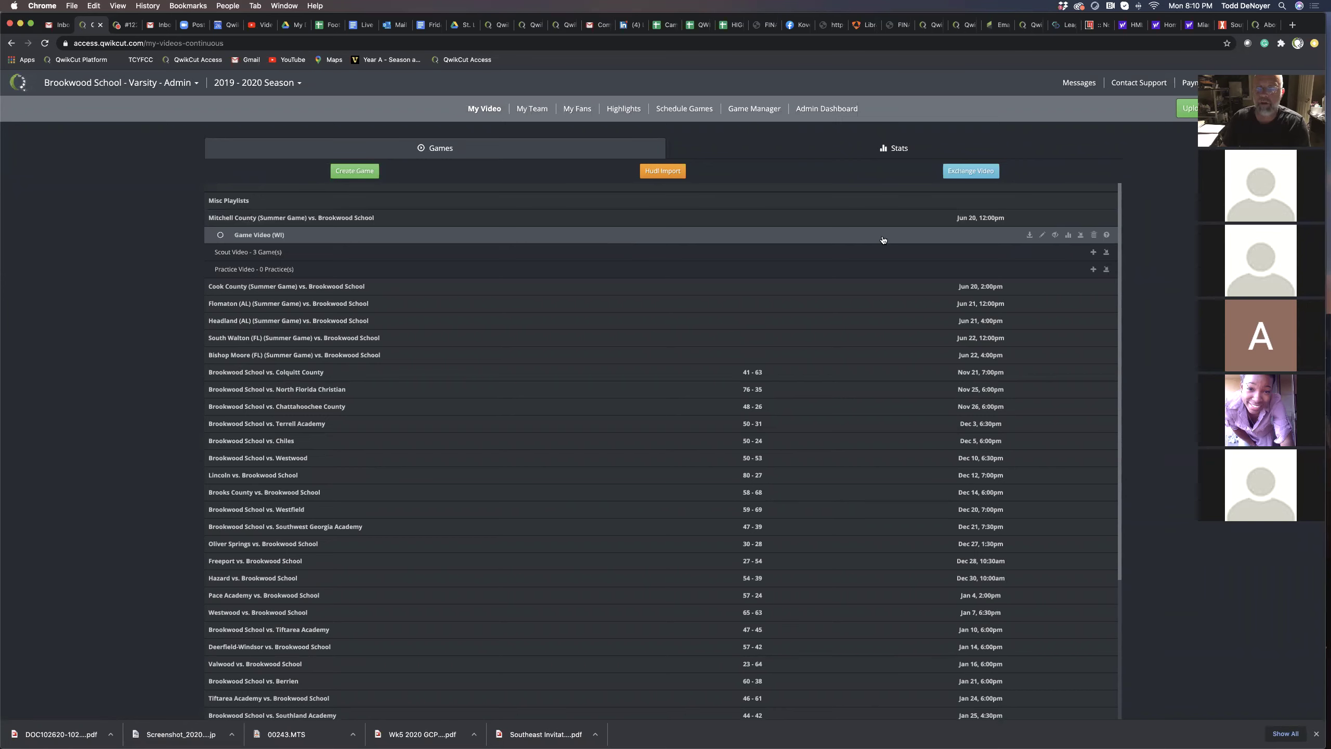
click(1030, 236)
click(751, 101)
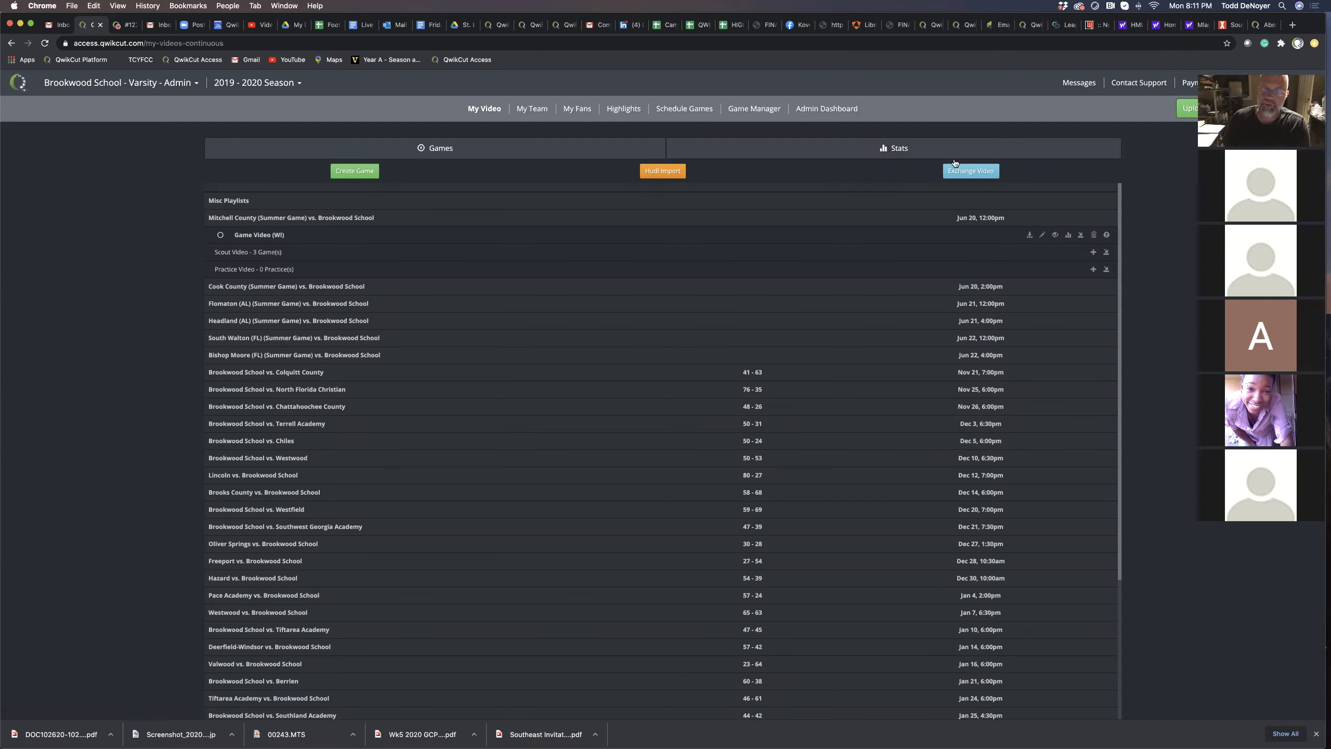
click(976, 173)
click(673, 227)
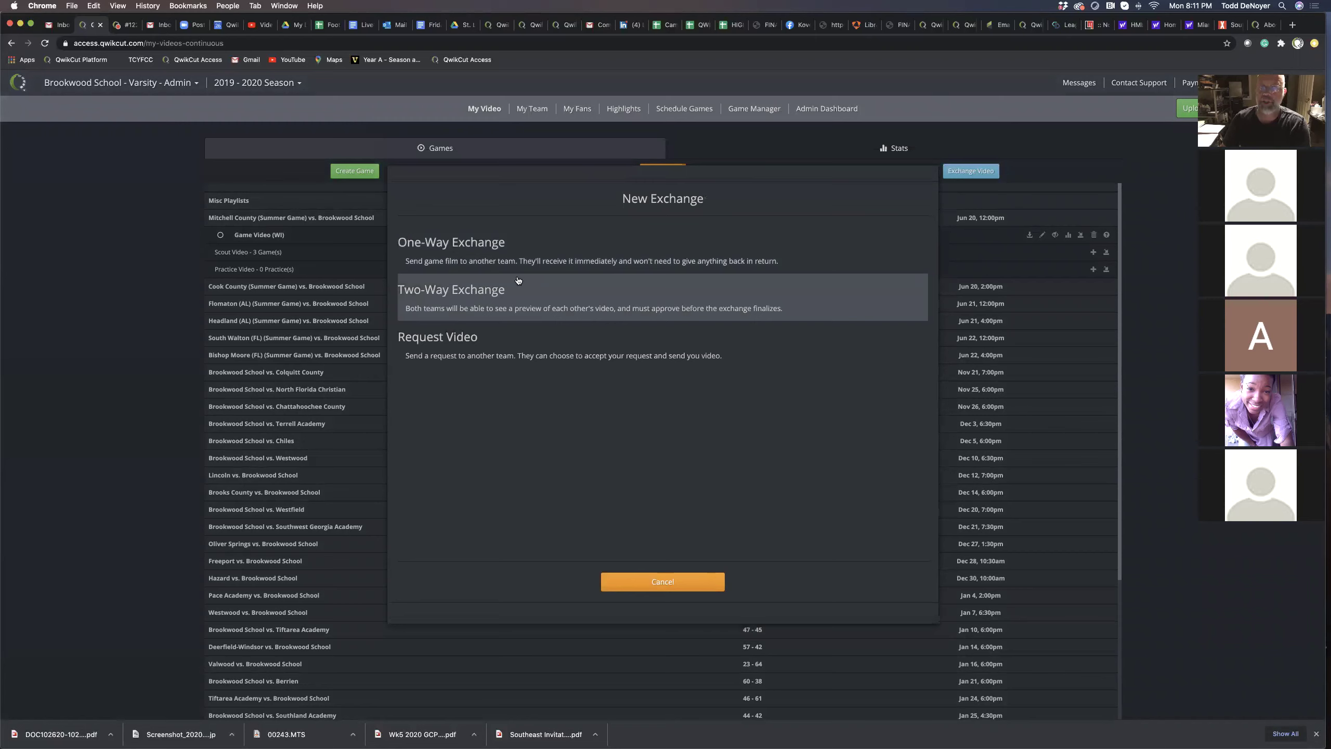
click(469, 344)
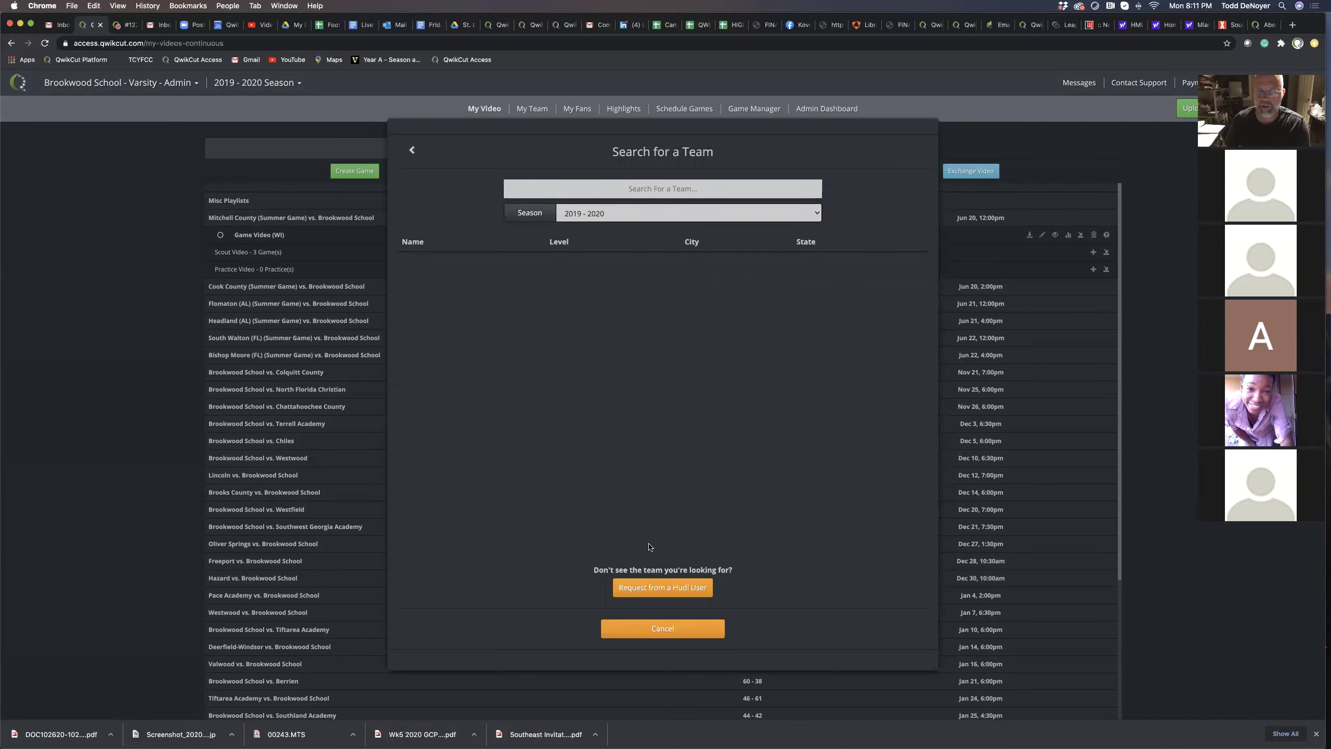
click(671, 590)
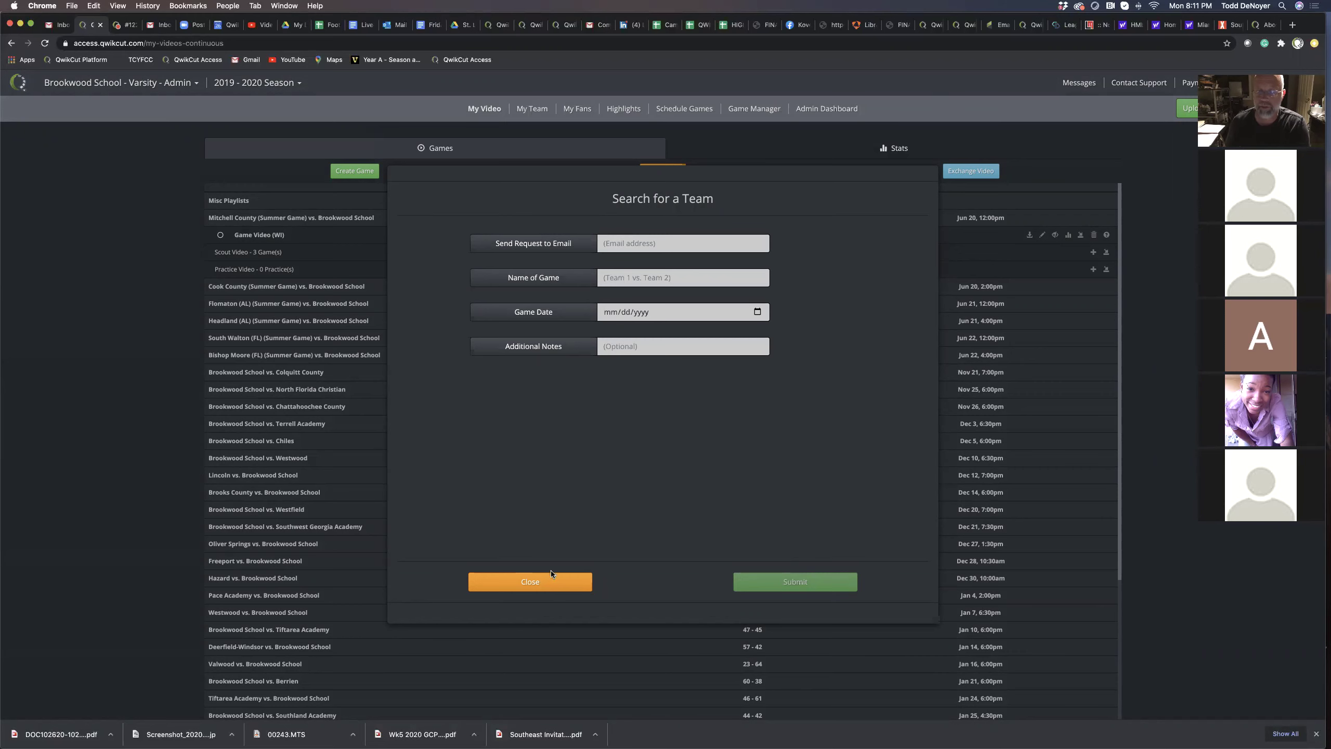
click(544, 582)
click(661, 598)
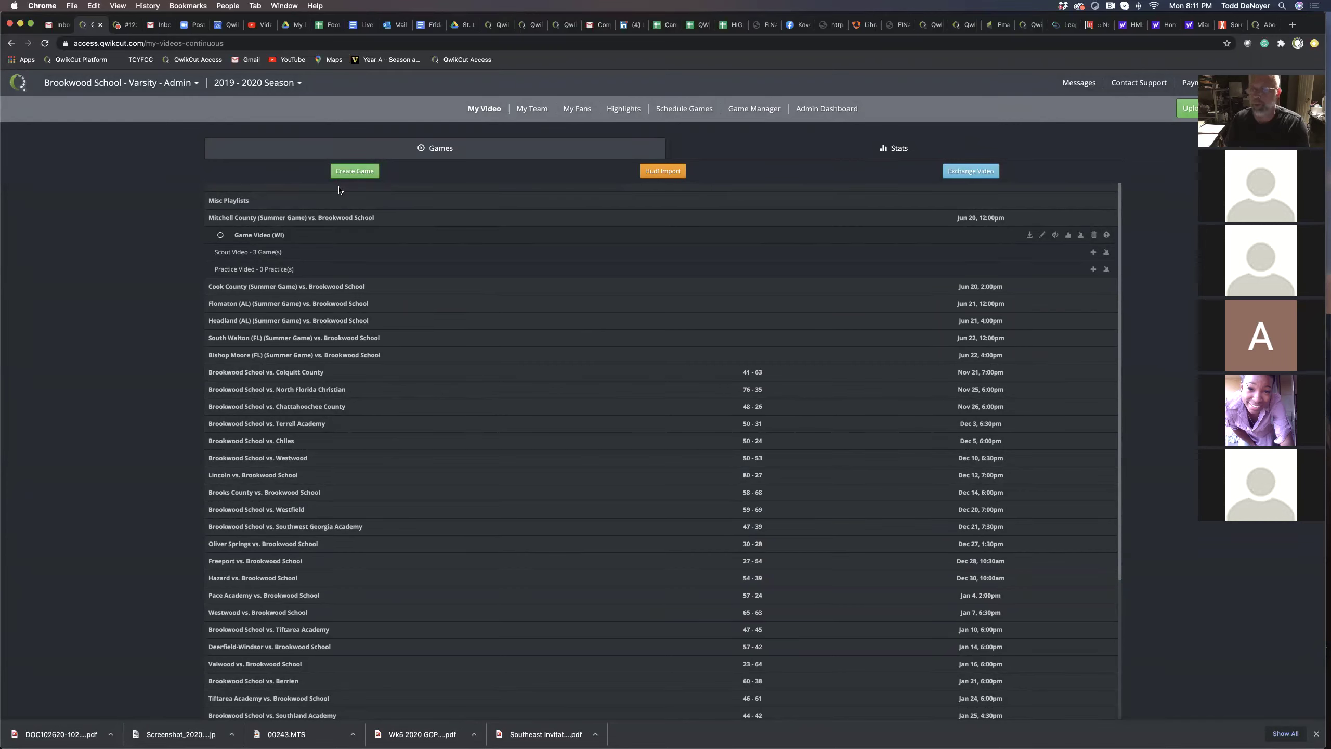
Step: Peek at Mitchell County's scout videos, then expand the Holy Spirit Prep quarterfinal and its Playlists (2)
click(245, 253)
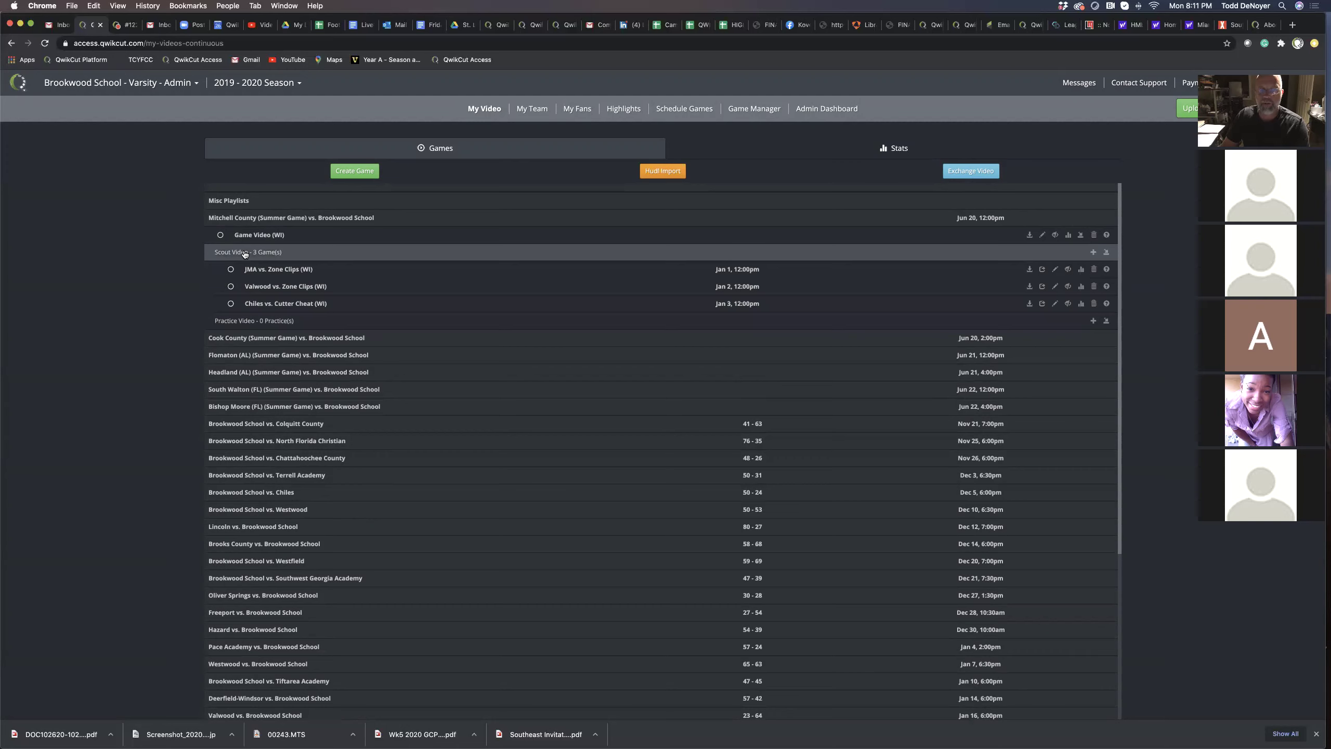
click(245, 253)
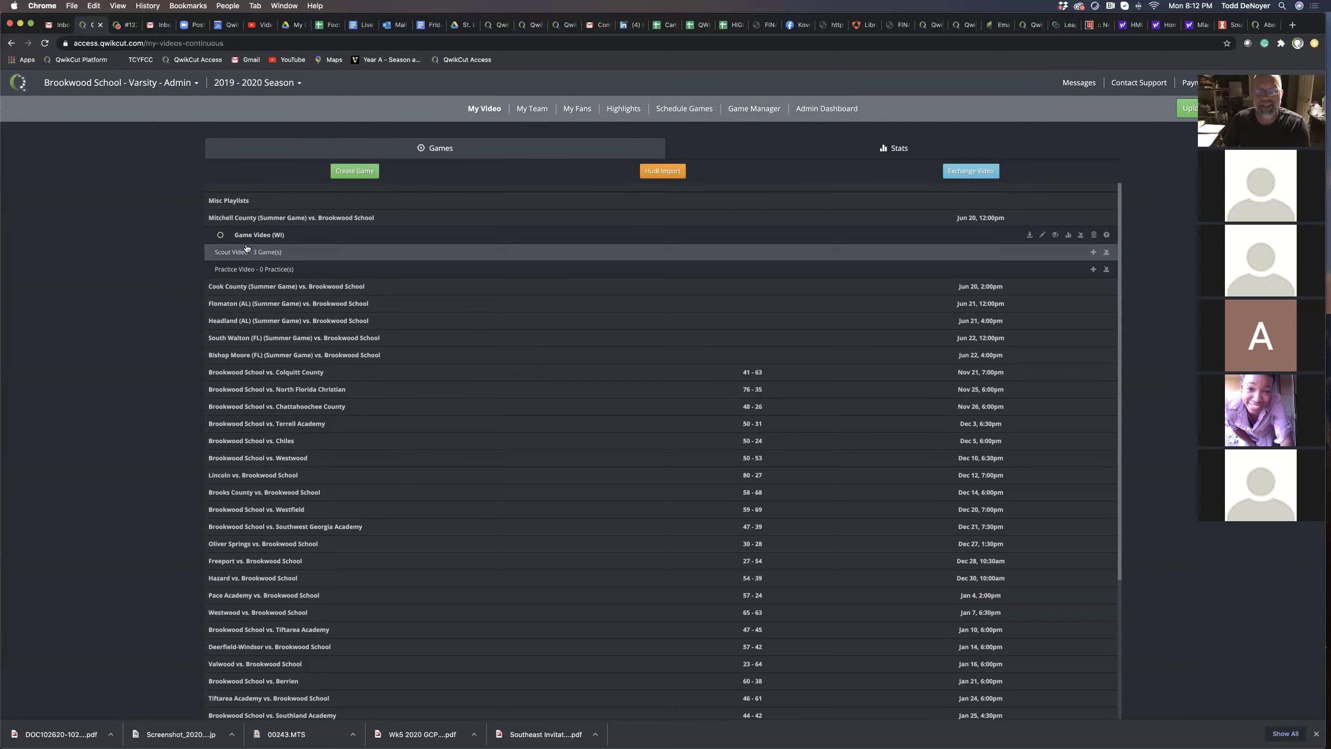
scroll(315, 346, down, 5)
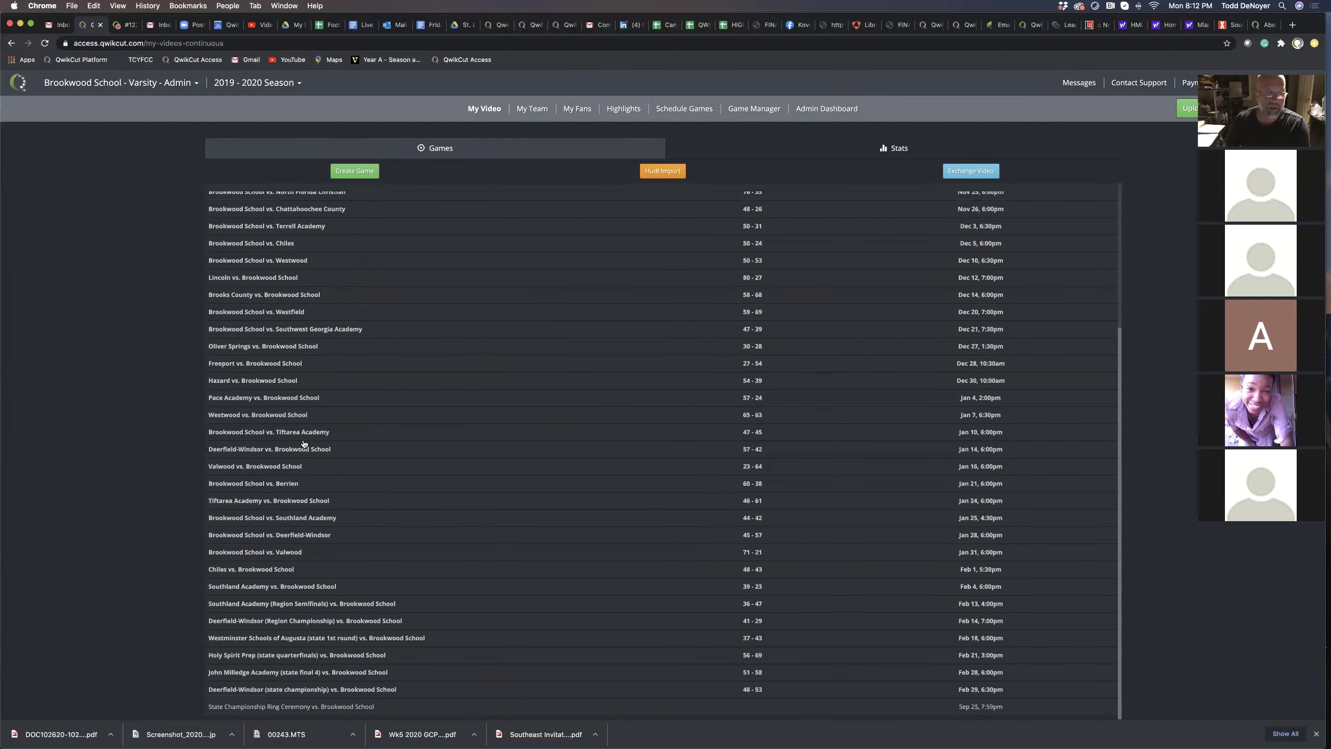
click(271, 653)
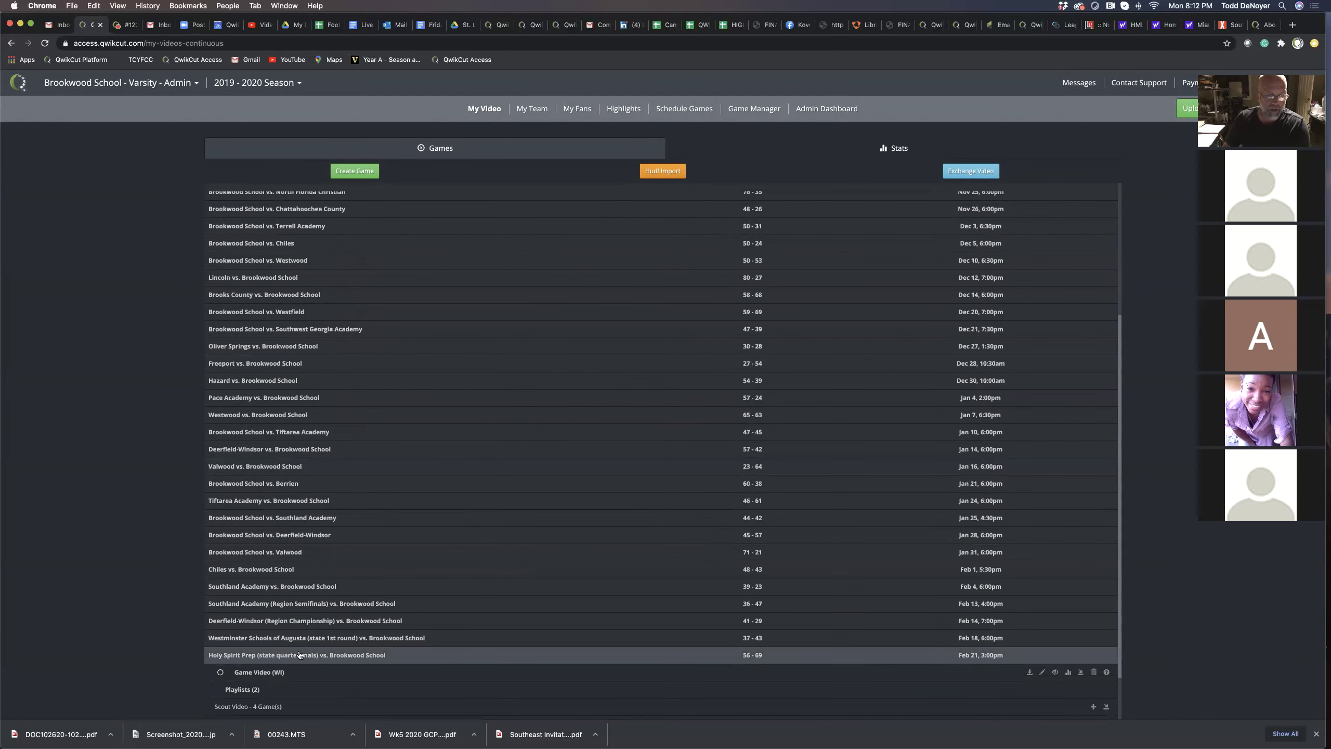
scroll(275, 647, down, 2)
click(245, 622)
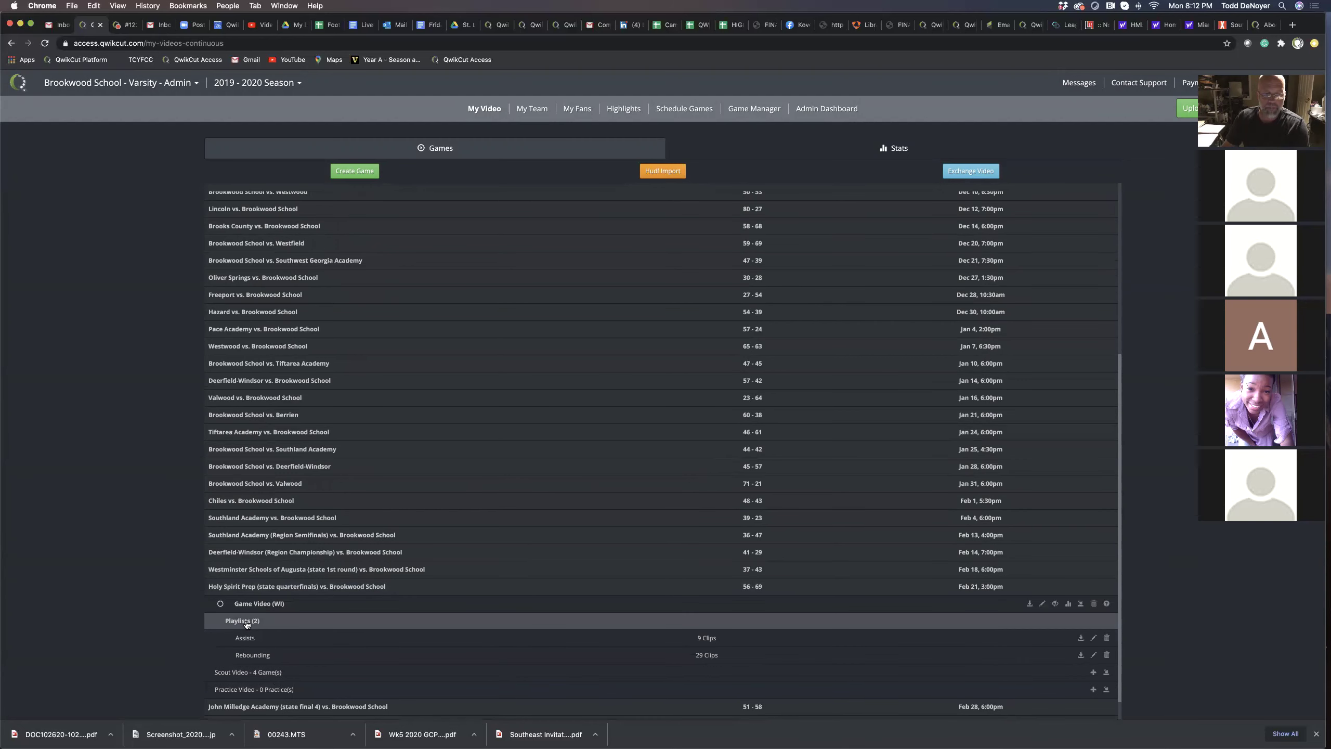
click(246, 622)
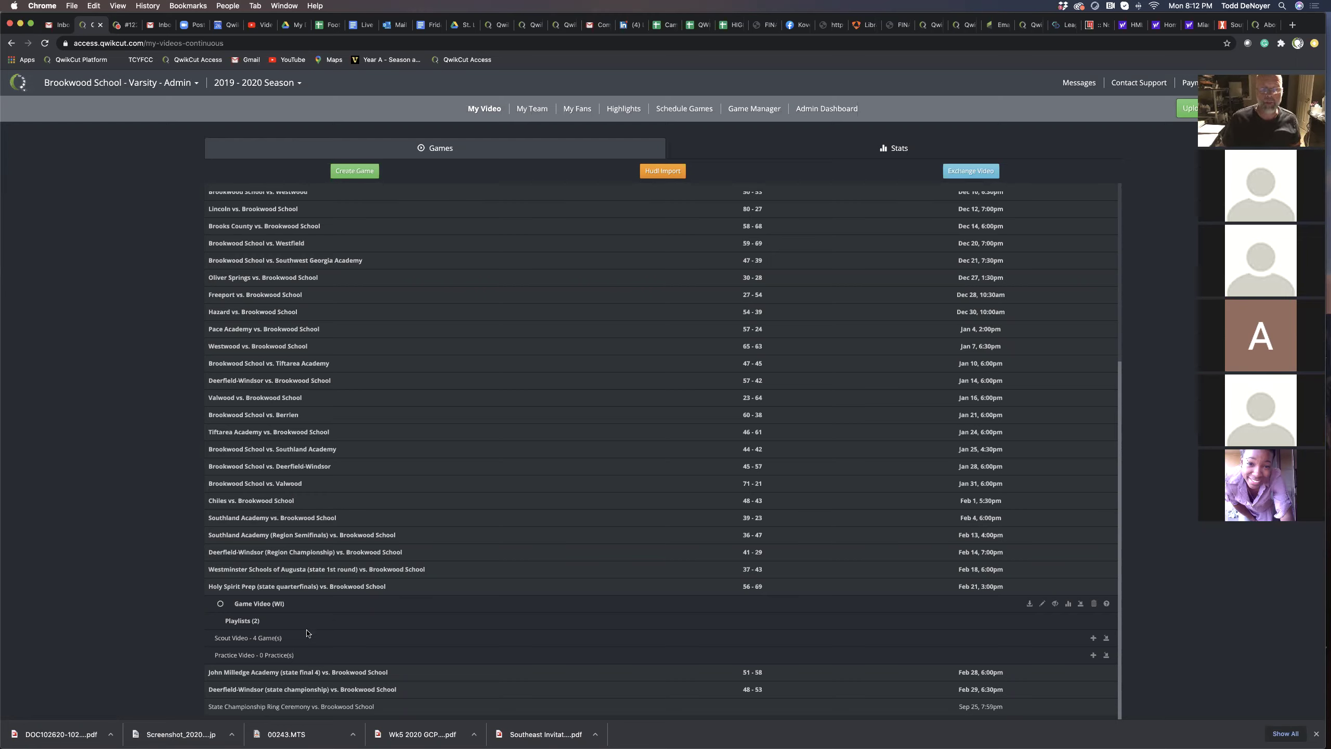
Step: Open the Holy Spirit Prep quarterfinal game video for tagging and compare both teams' rosters
click(260, 604)
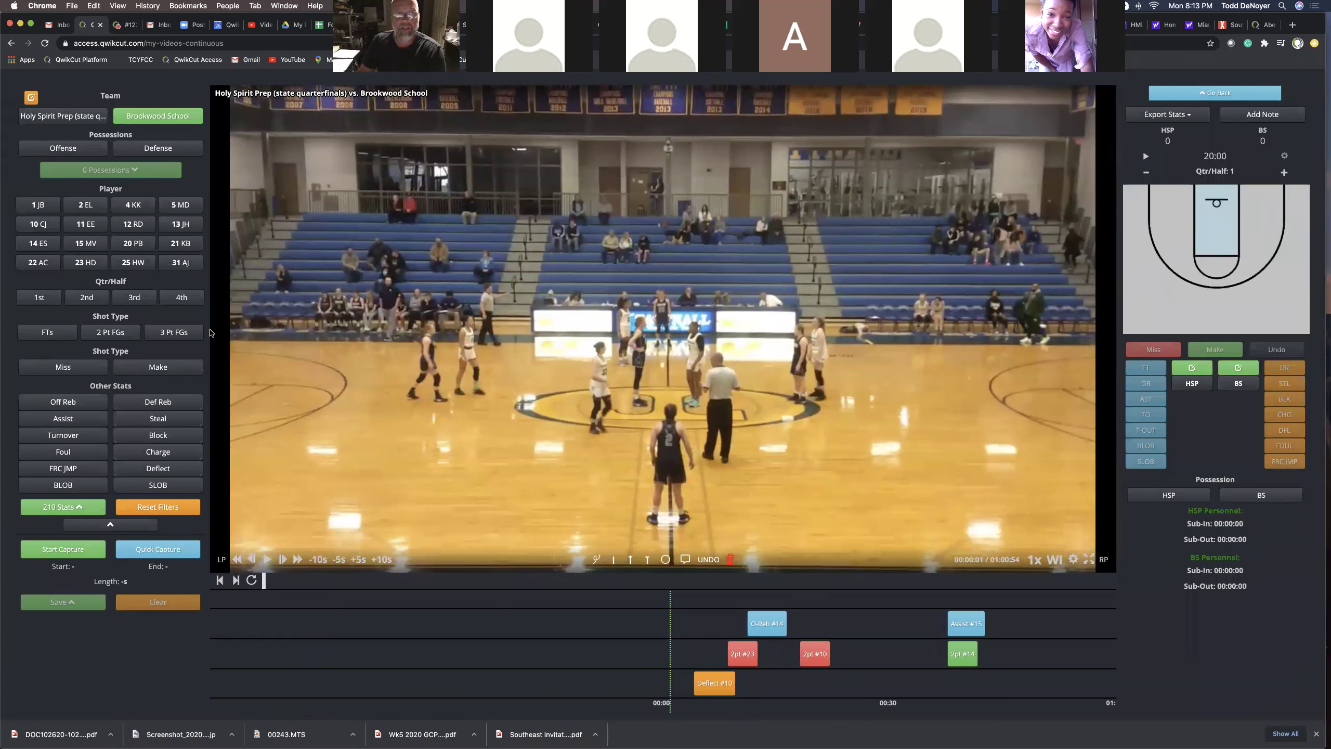
click(70, 120)
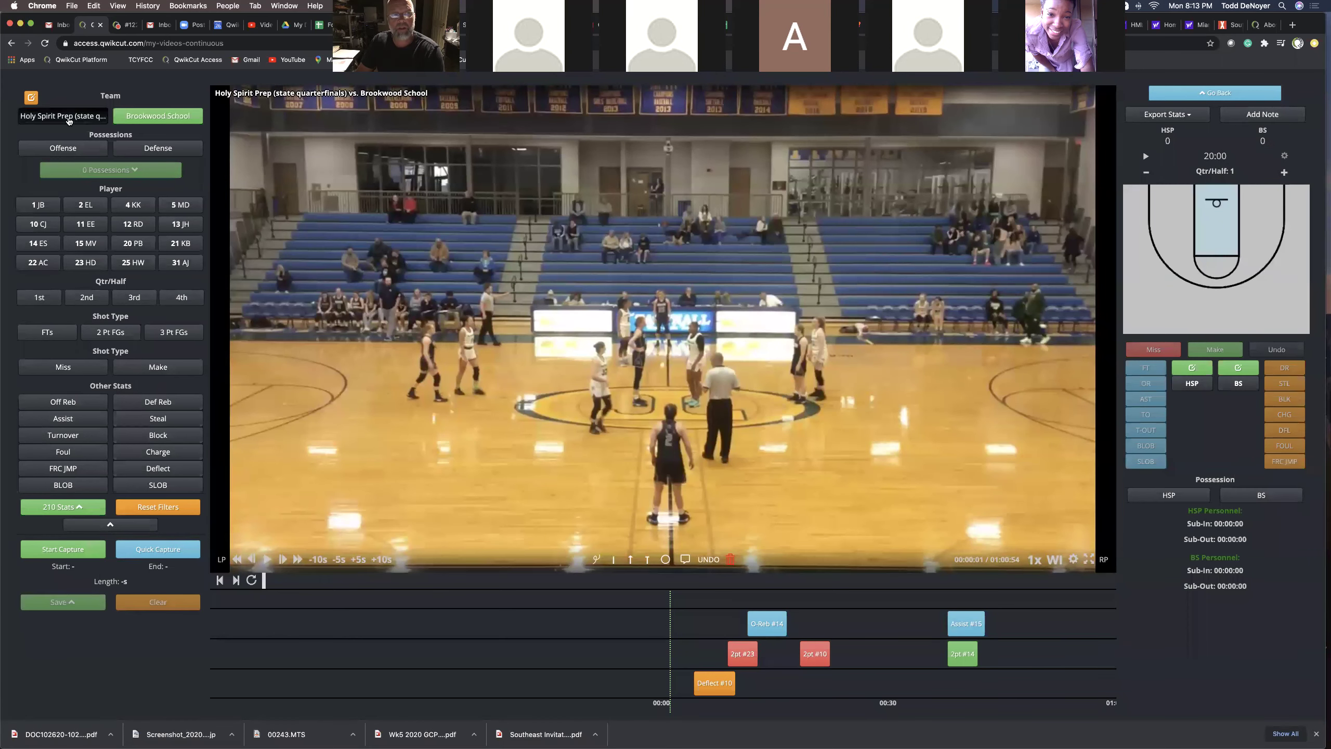
click(151, 118)
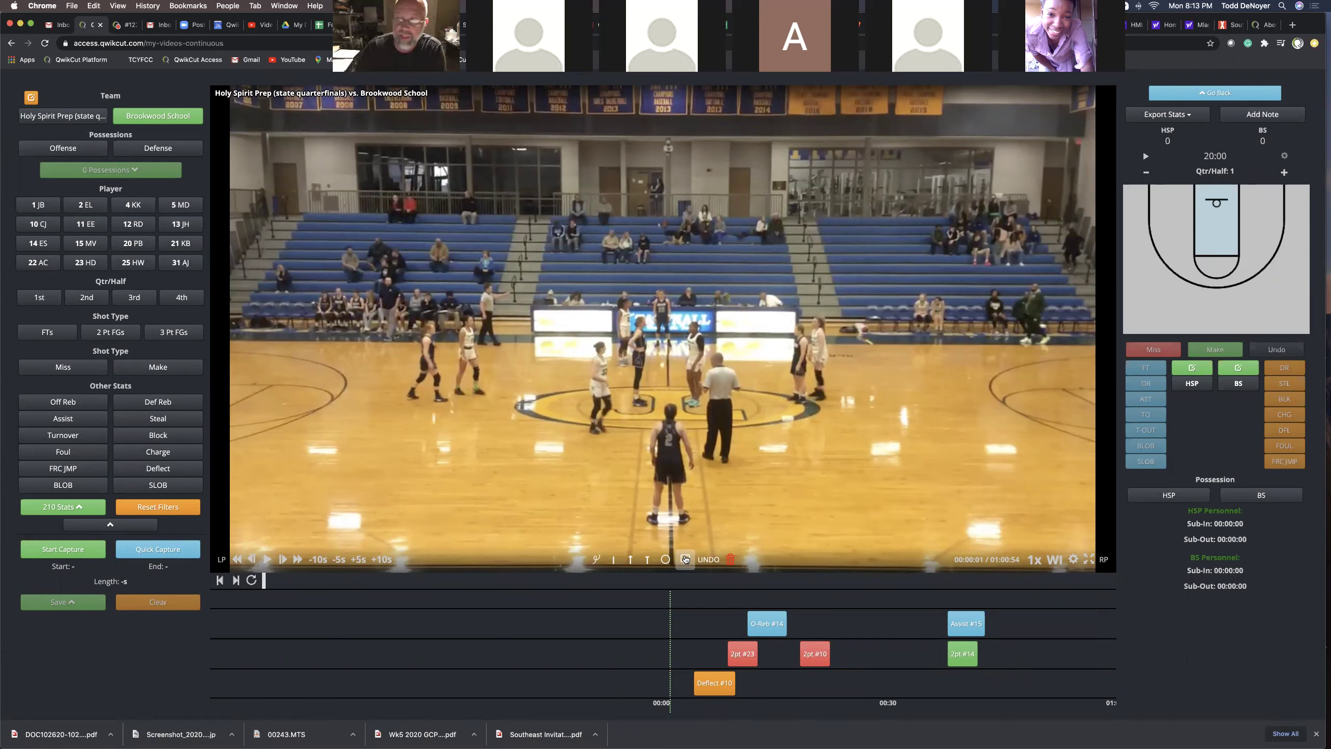
Step: Check the 1x playback speed choices, then bring up Holy Spirit Prep's personnel editor
click(1034, 563)
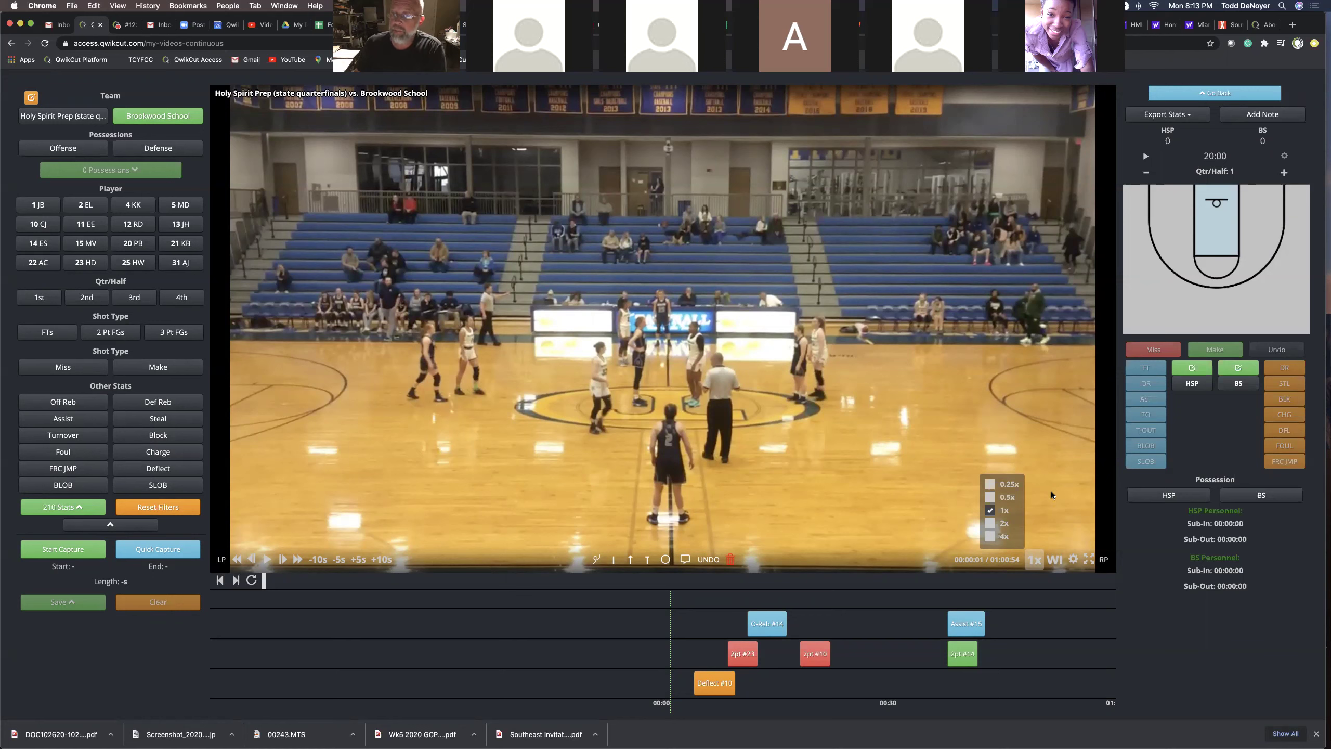
click(1031, 562)
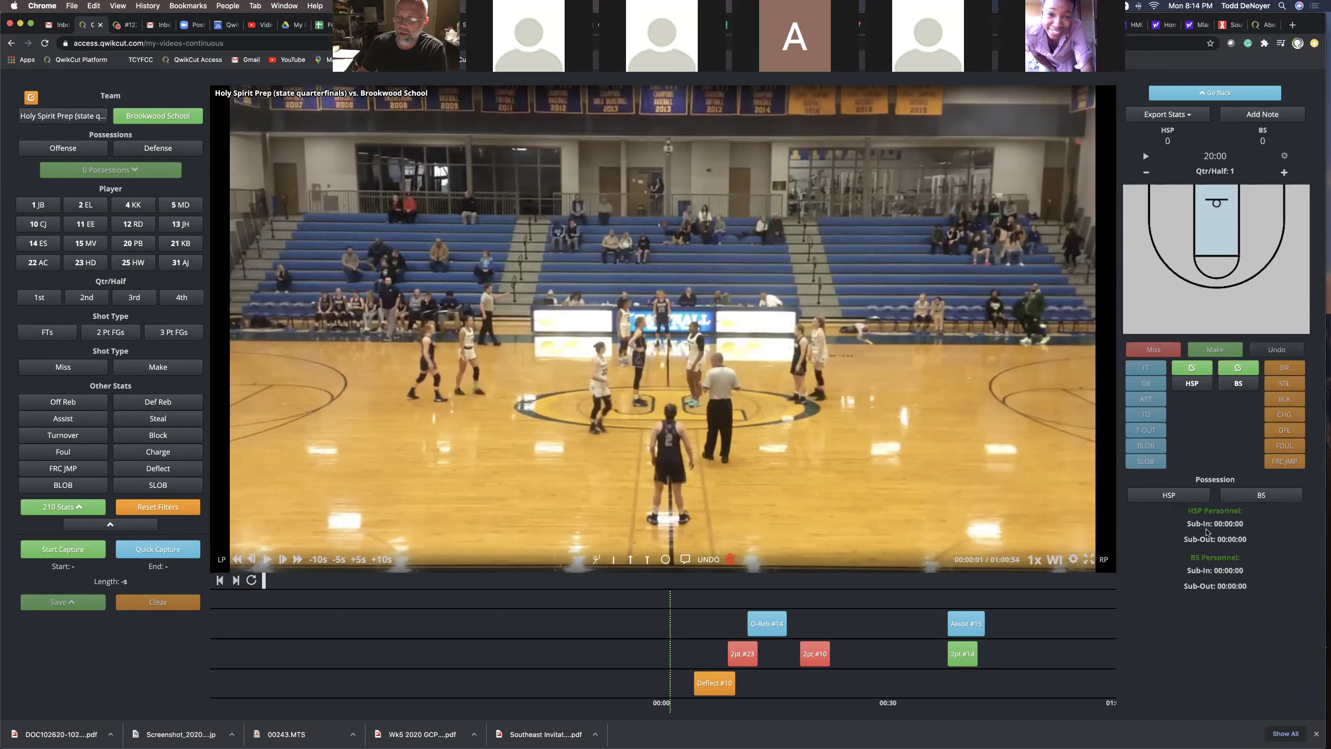
click(1191, 369)
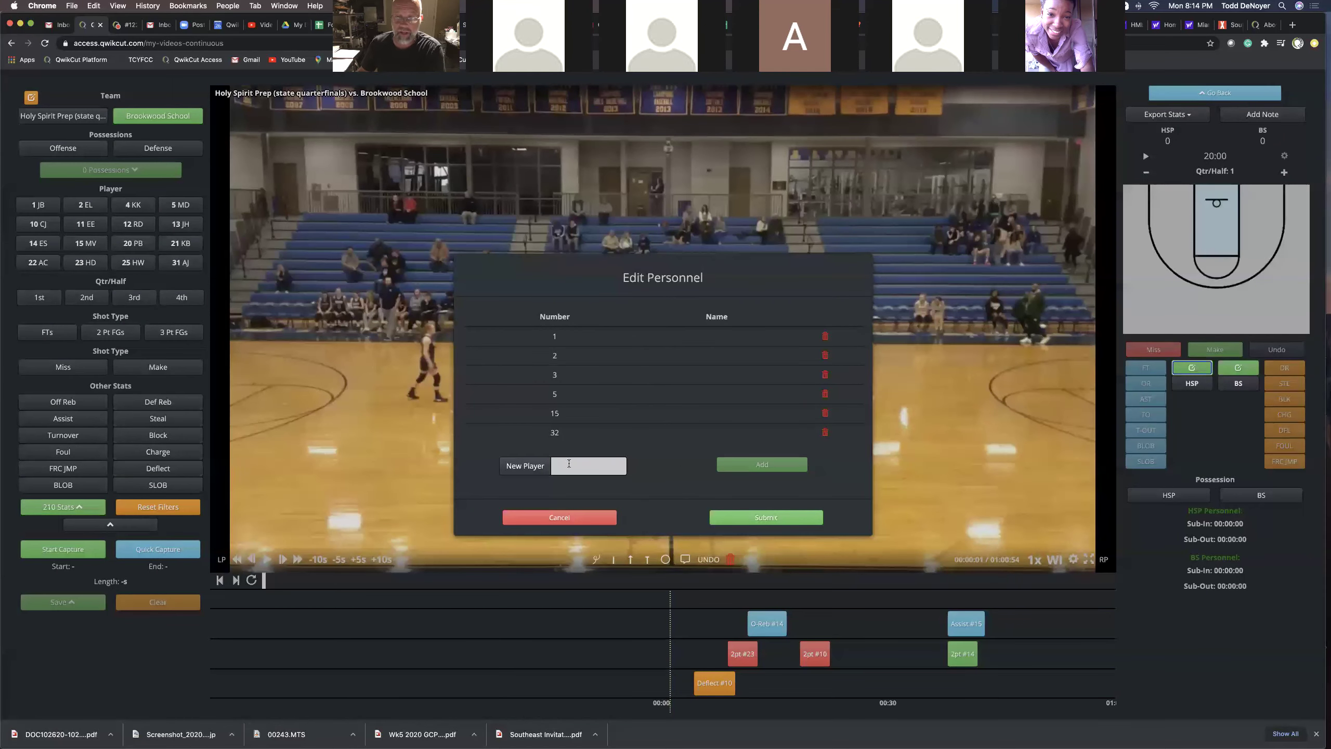
Step: Cancel the Edit Personnel dialog, leaving Holy Spirit Prep's player numbers unchanged
click(585, 517)
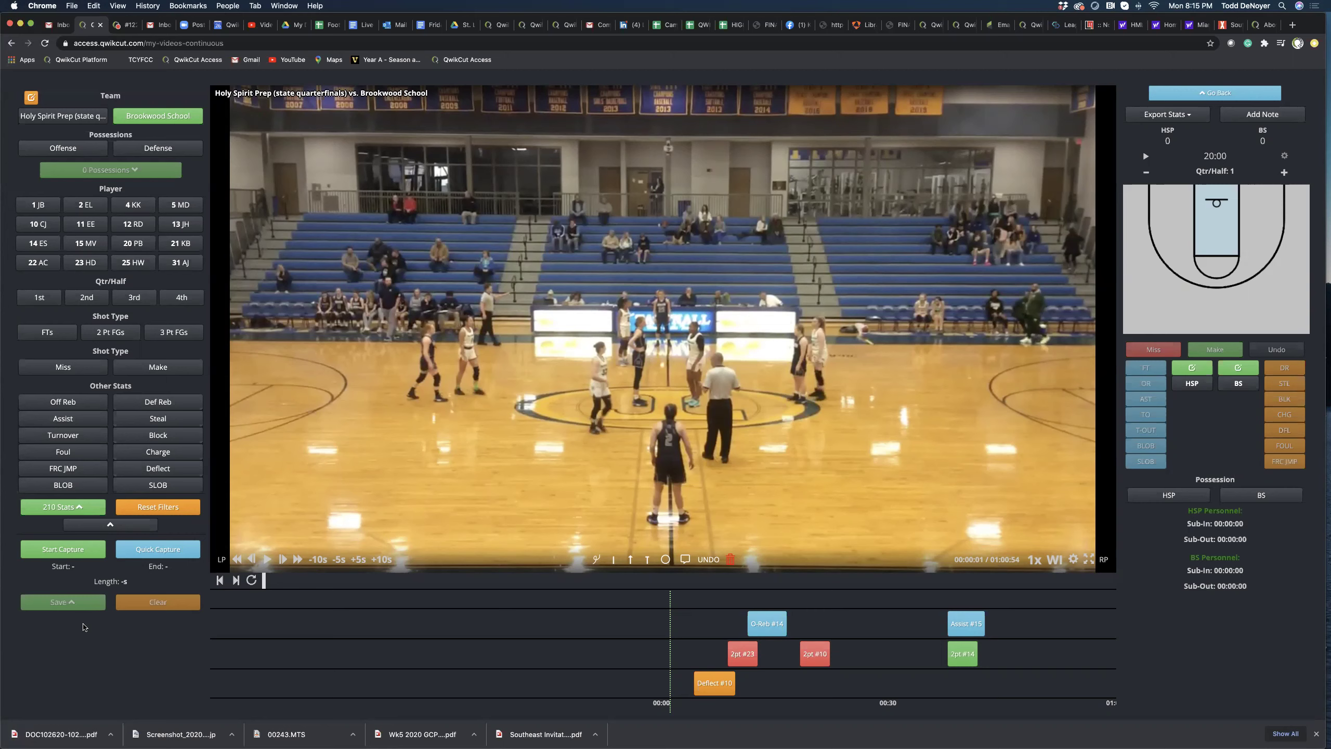
key(XF86AudioRaiseVolume)
Step: Go to the Stats tab and select the Holy Spirit Prep (state quarterfinals) game
click(1207, 93)
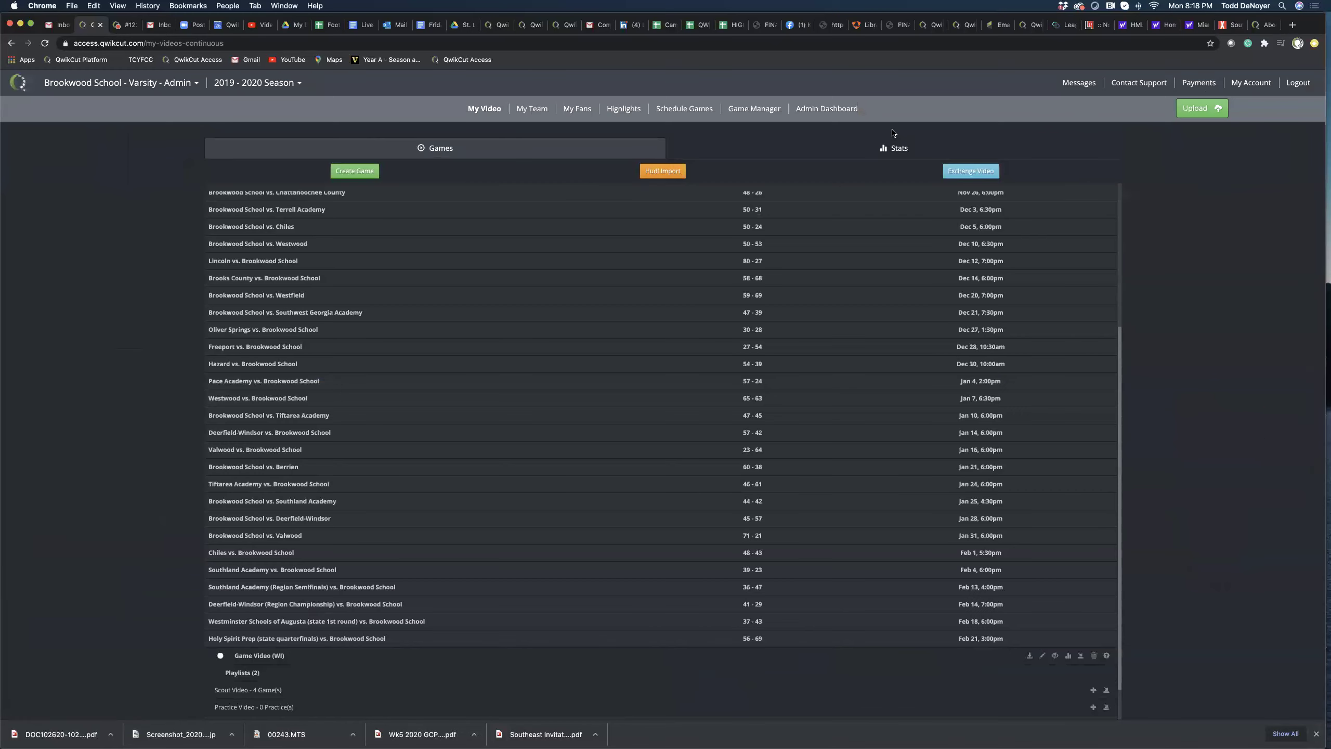
click(892, 148)
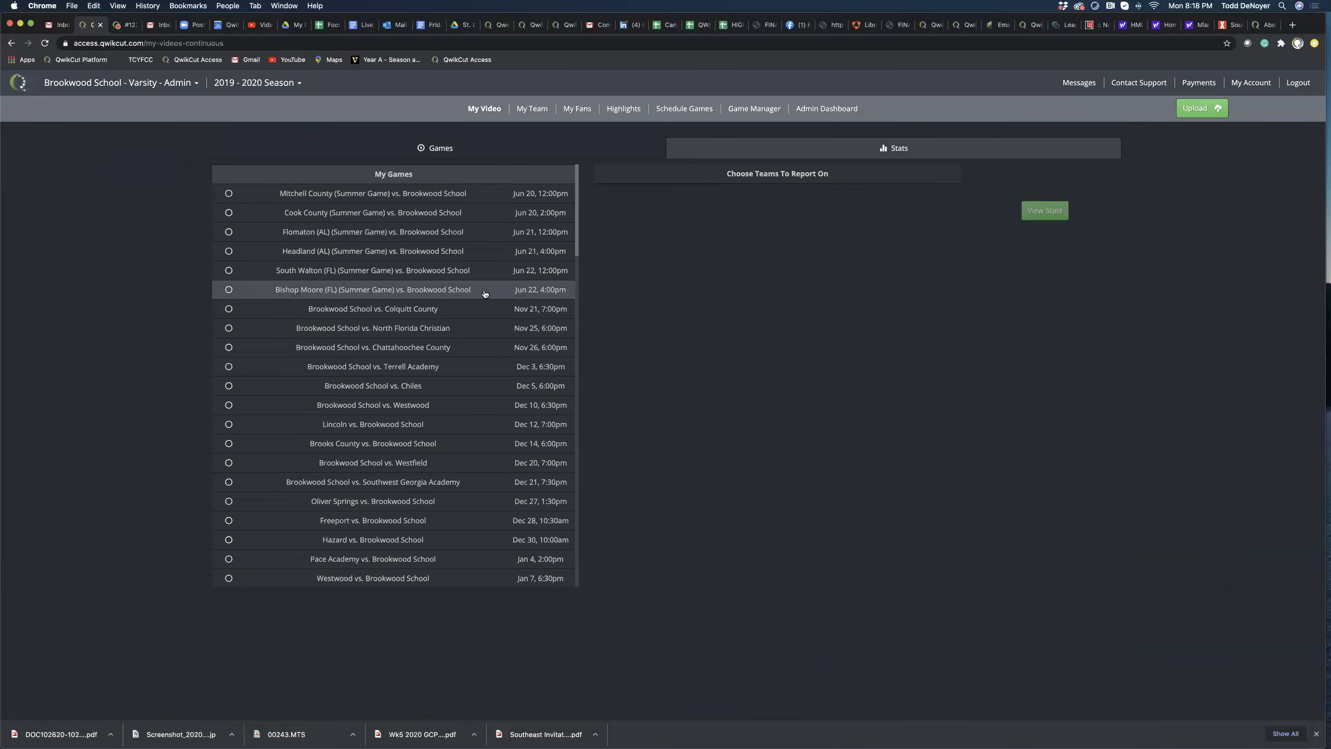
scroll(391, 407, down, 10)
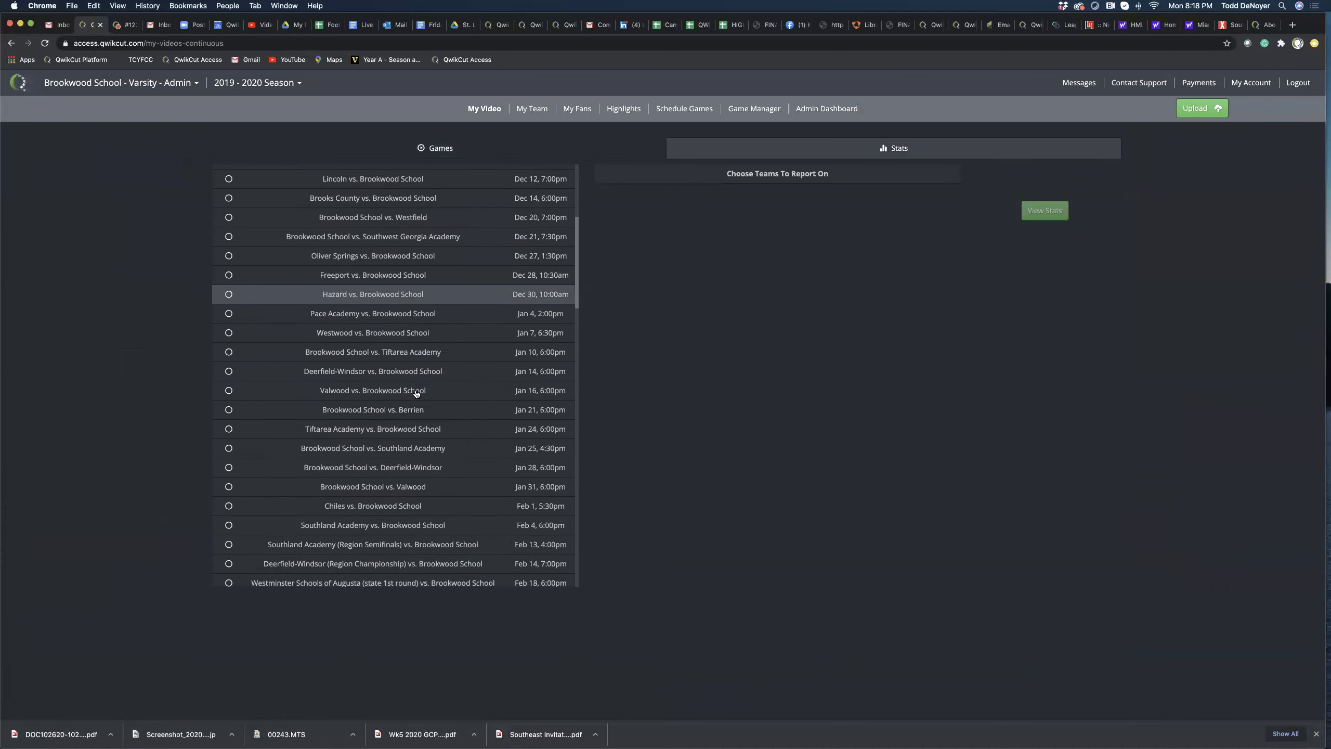
scroll(417, 393, down, 5)
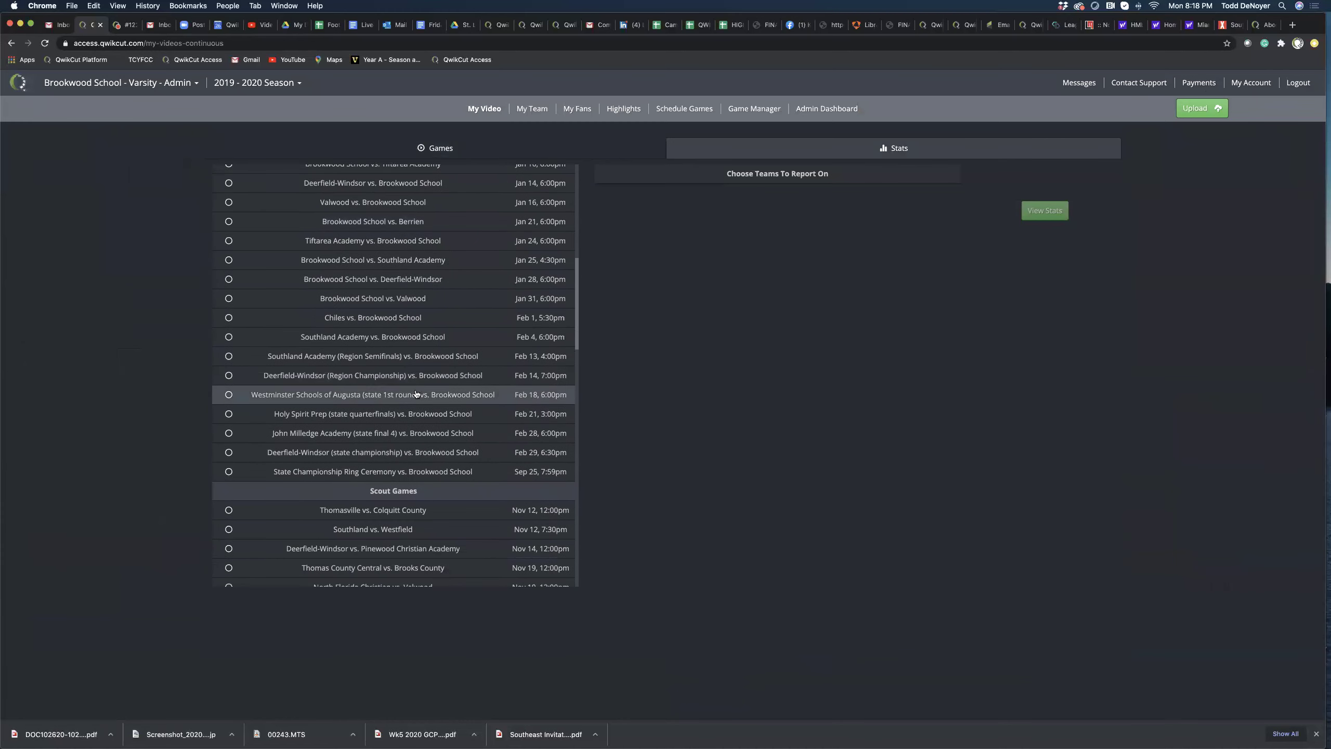
click(229, 414)
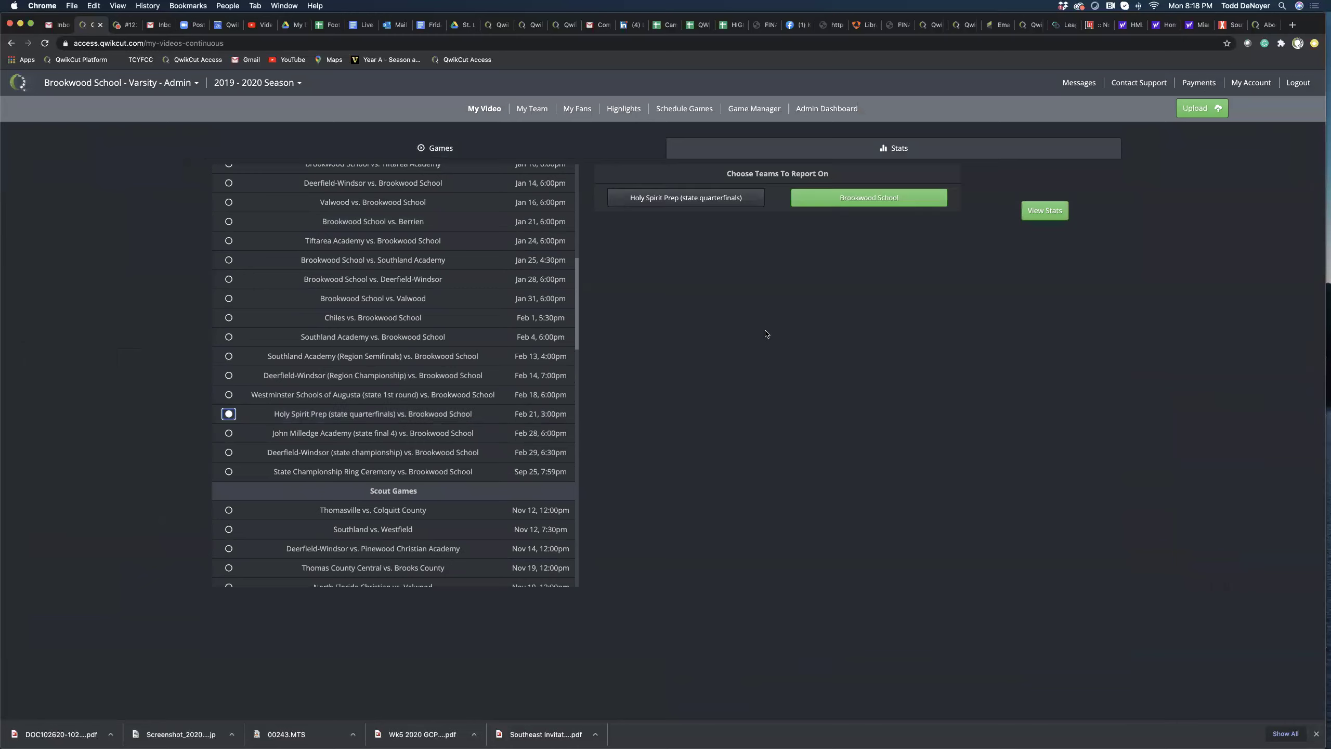
Step: Load the game's stats report covering Qtr/Half 1 and 2
click(1043, 211)
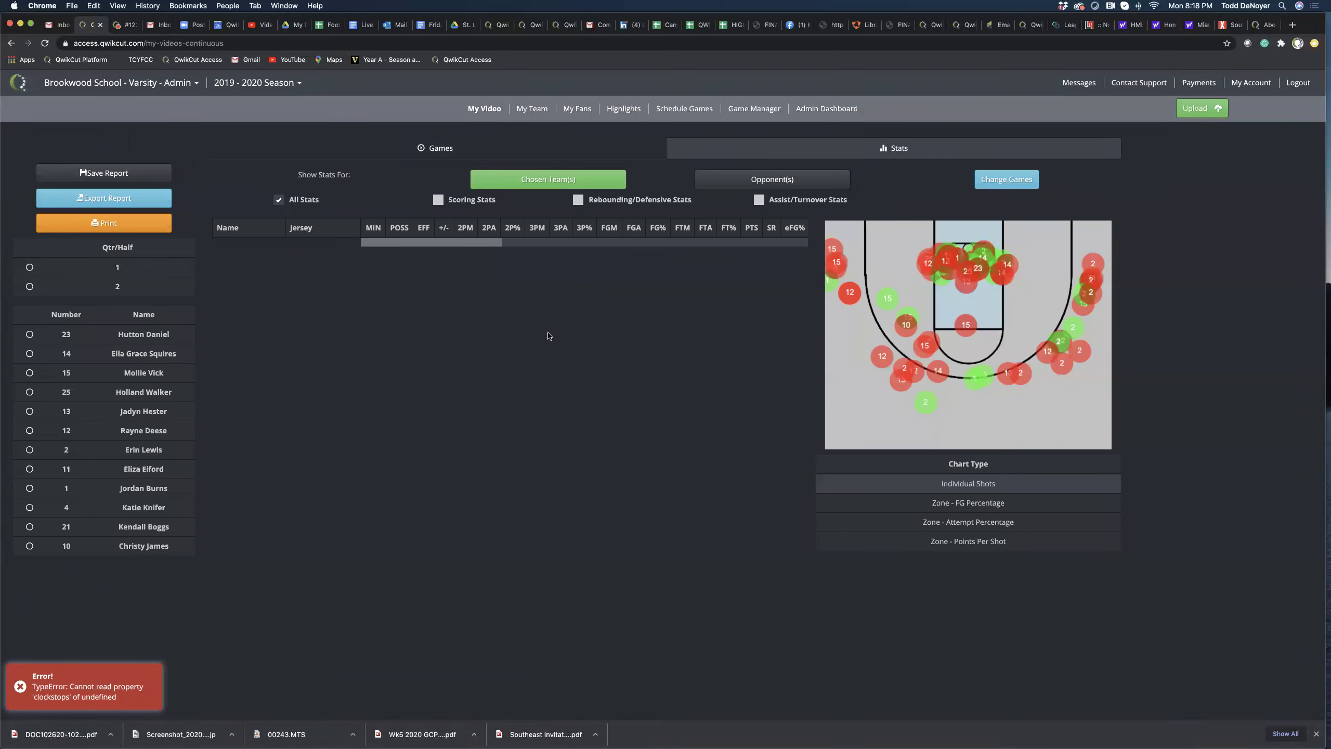
click(30, 267)
click(29, 287)
Step: Add all twelve Brookwood players to the stats report
click(29, 334)
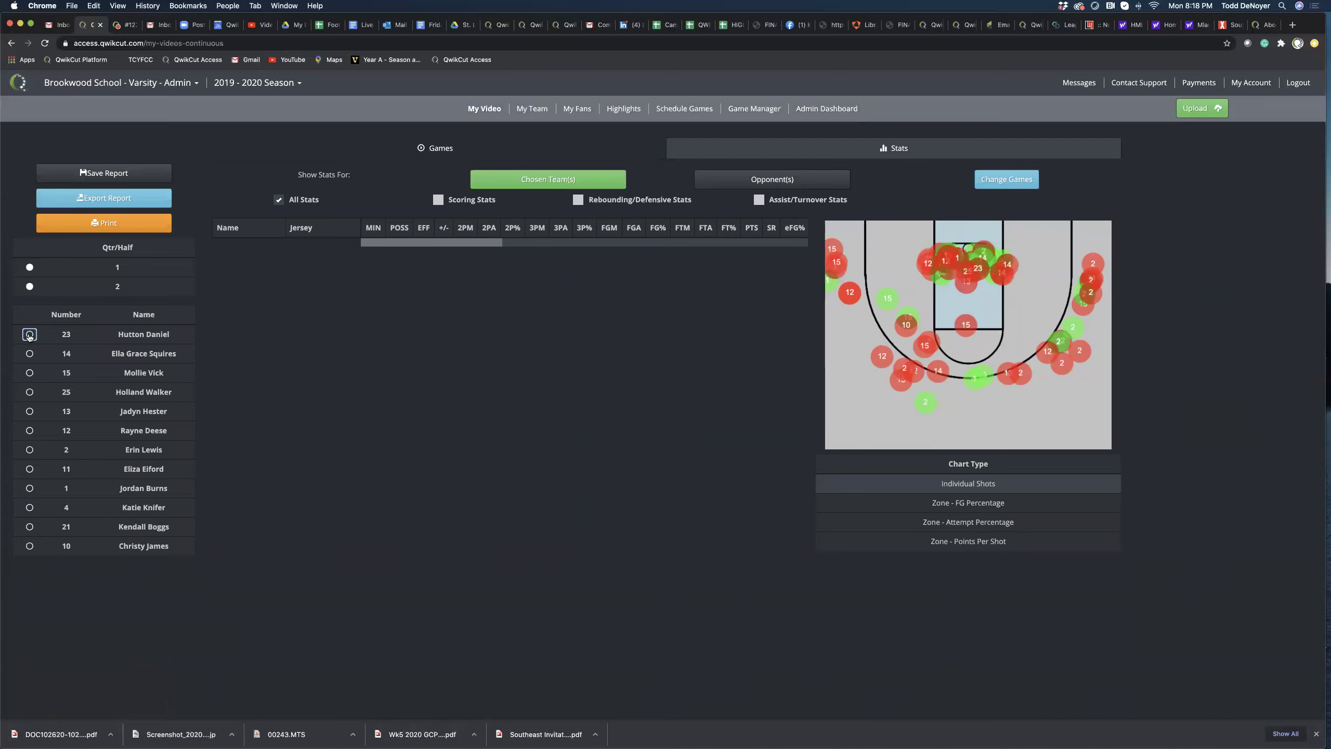
click(29, 354)
click(29, 373)
click(29, 392)
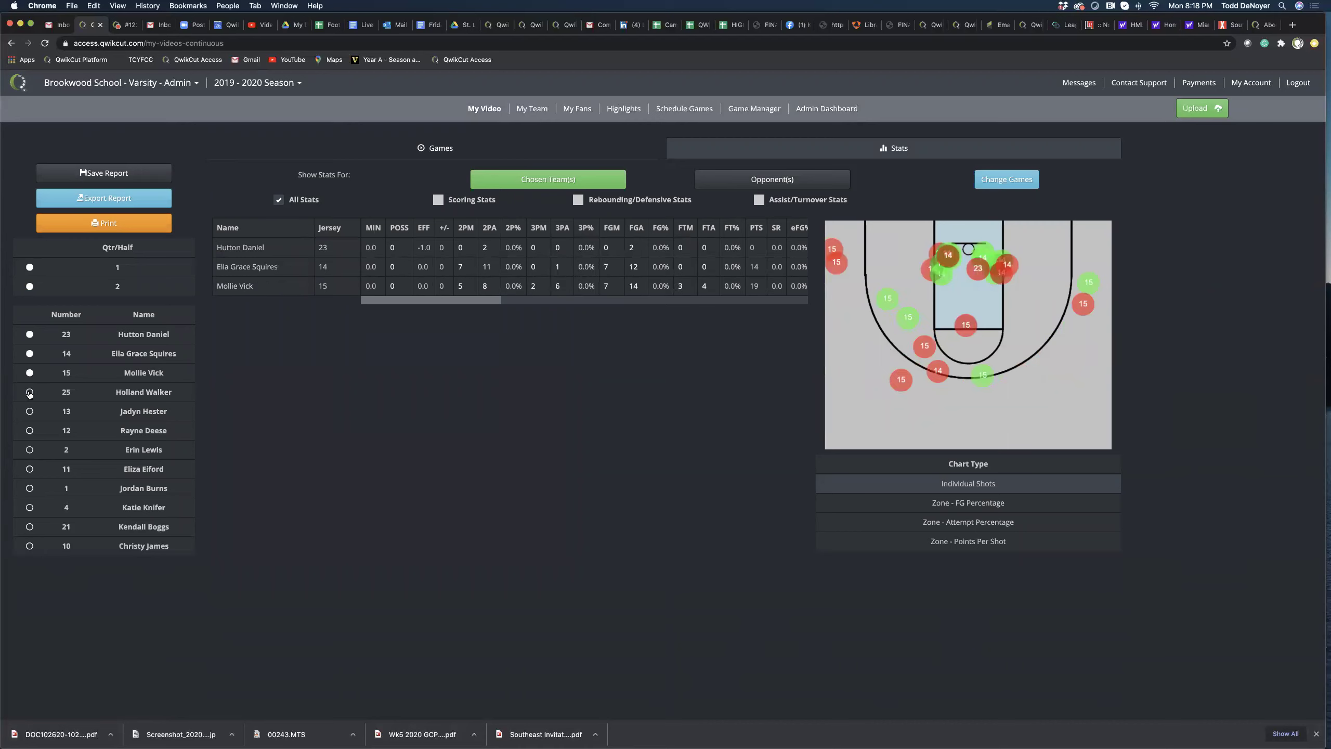
click(29, 411)
click(30, 431)
click(29, 450)
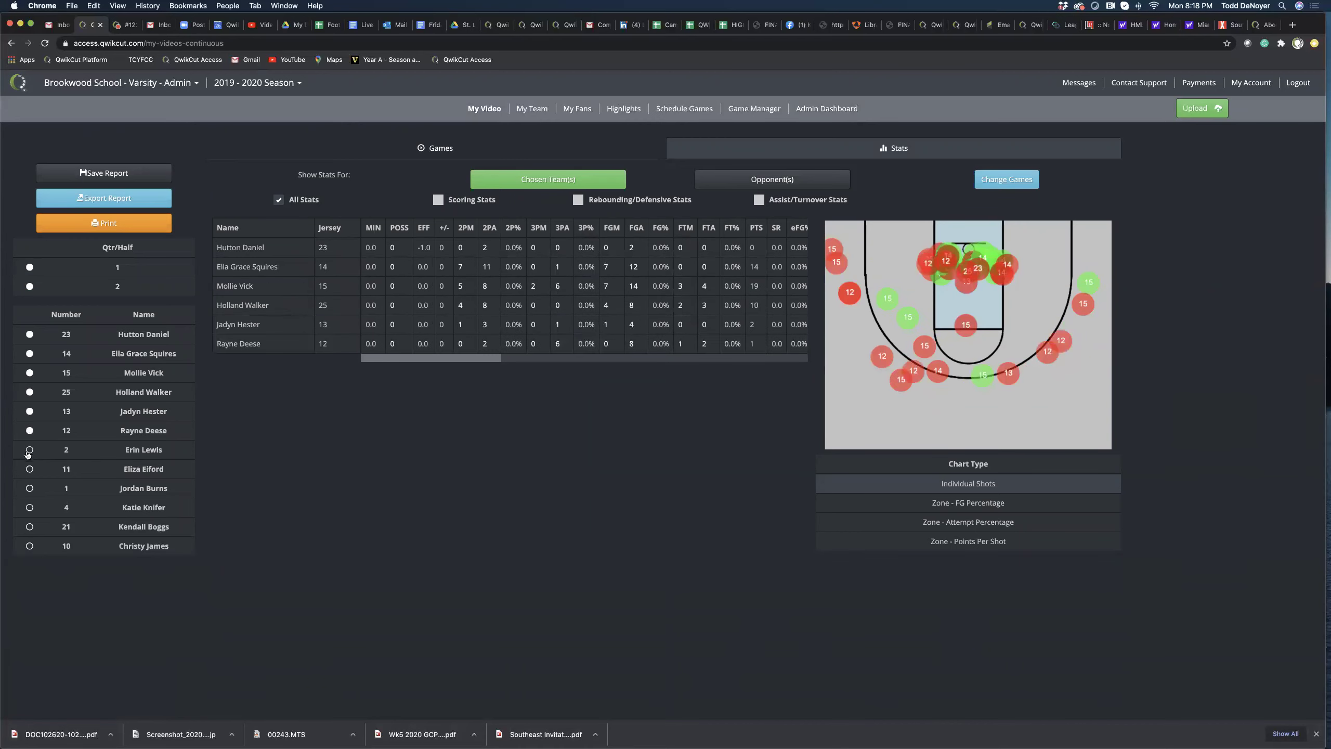
click(30, 469)
click(29, 487)
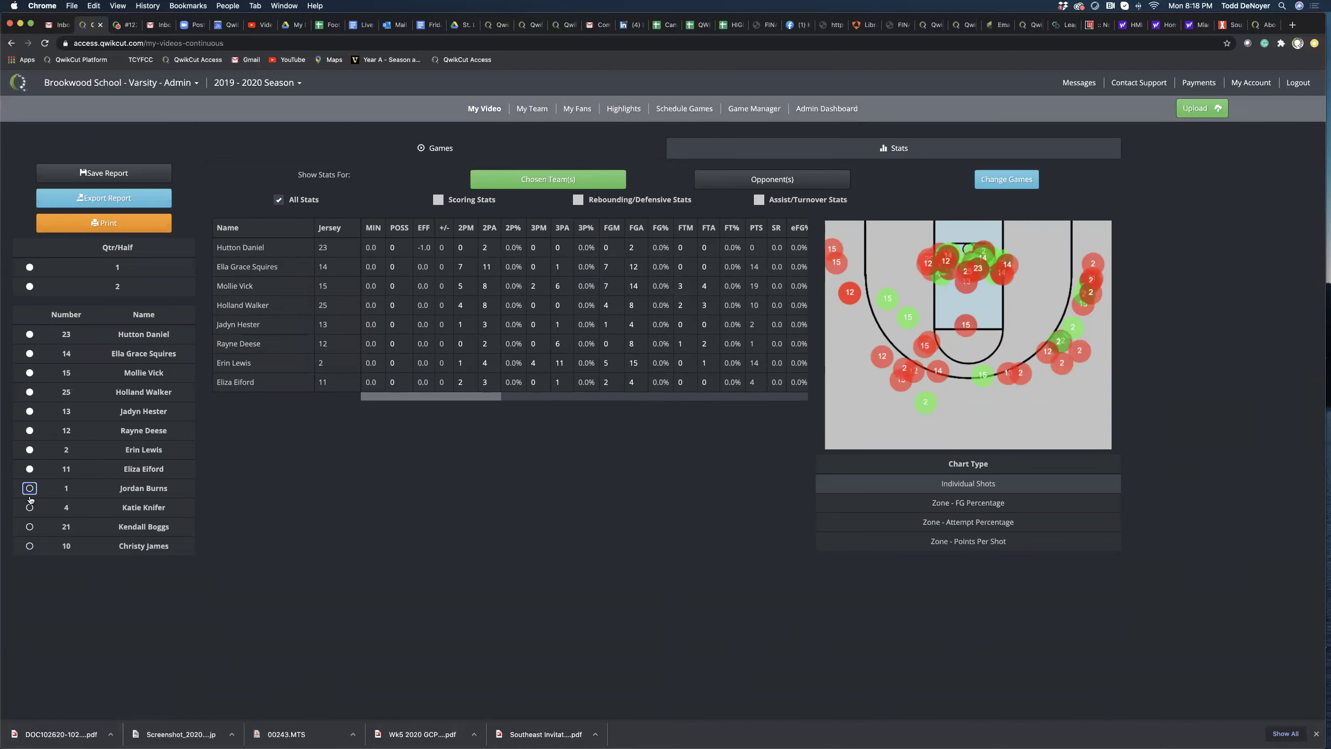
click(29, 507)
click(29, 526)
click(30, 545)
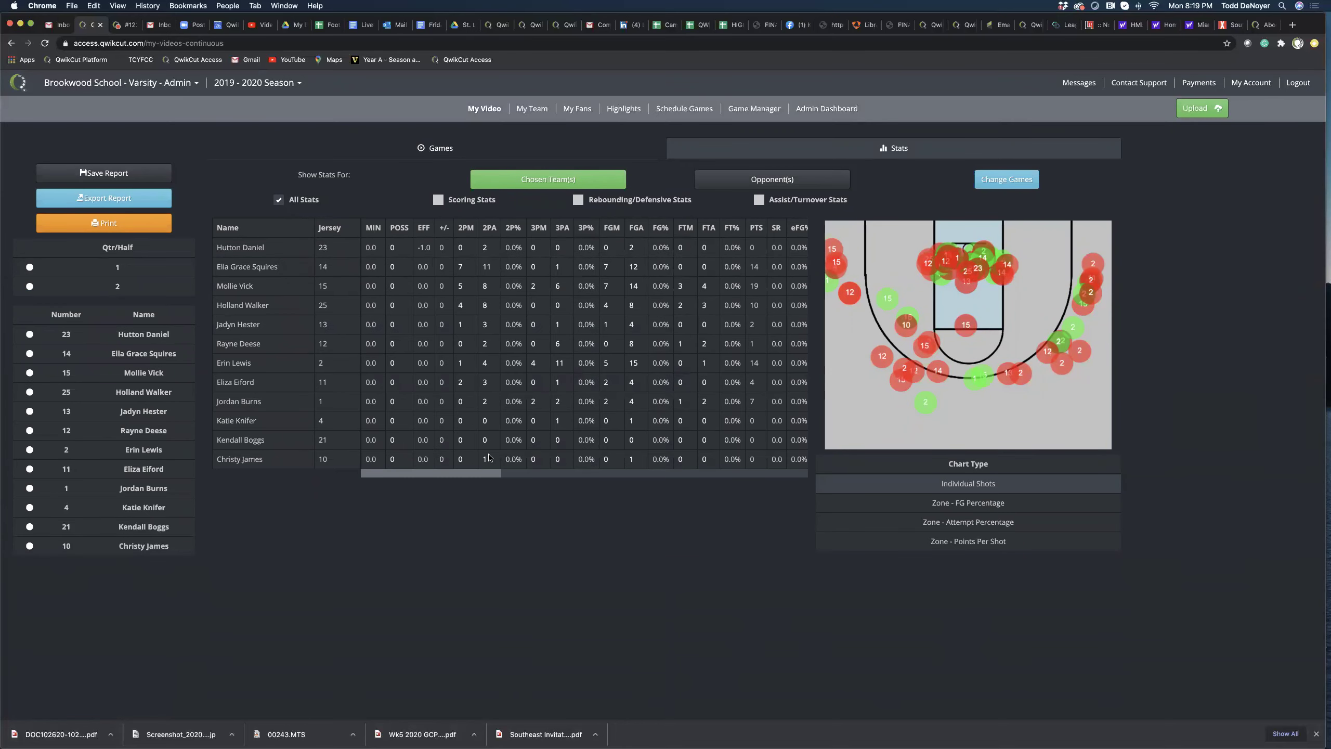
drag(488, 475, 533, 477)
click(438, 200)
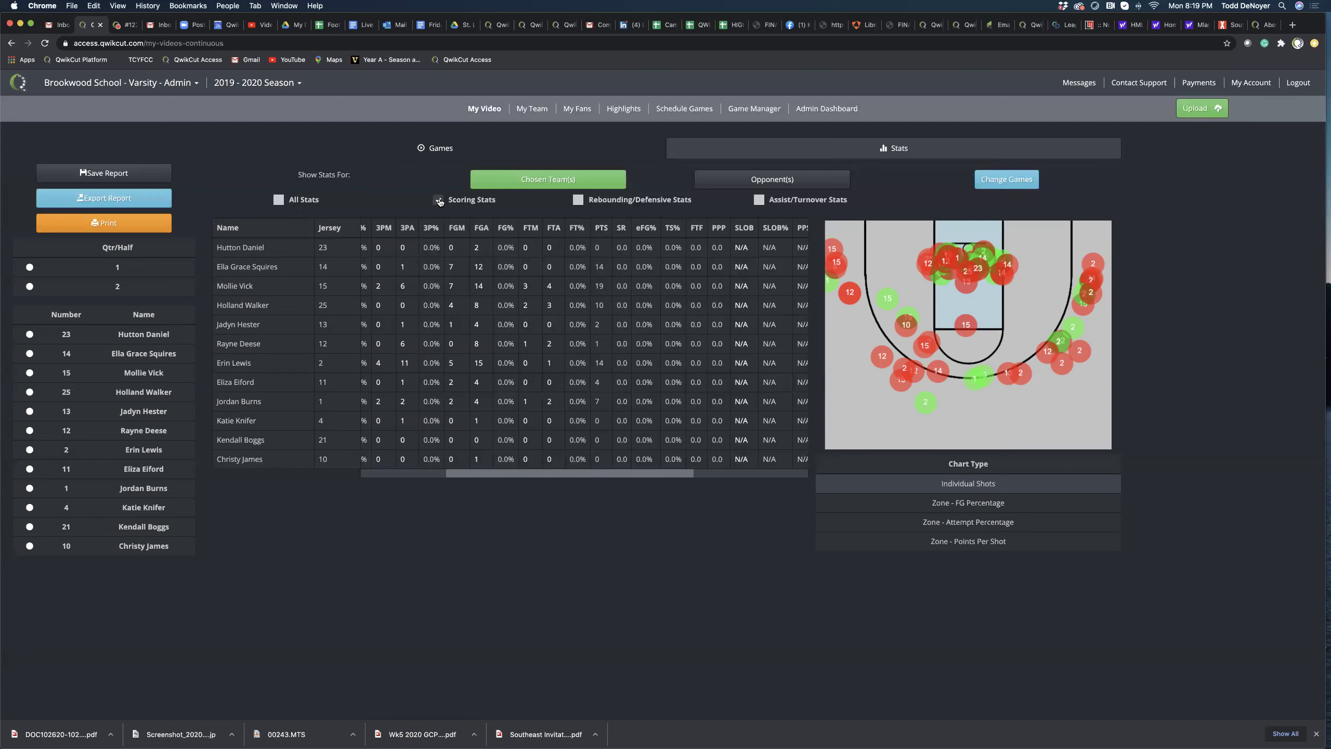
click(579, 200)
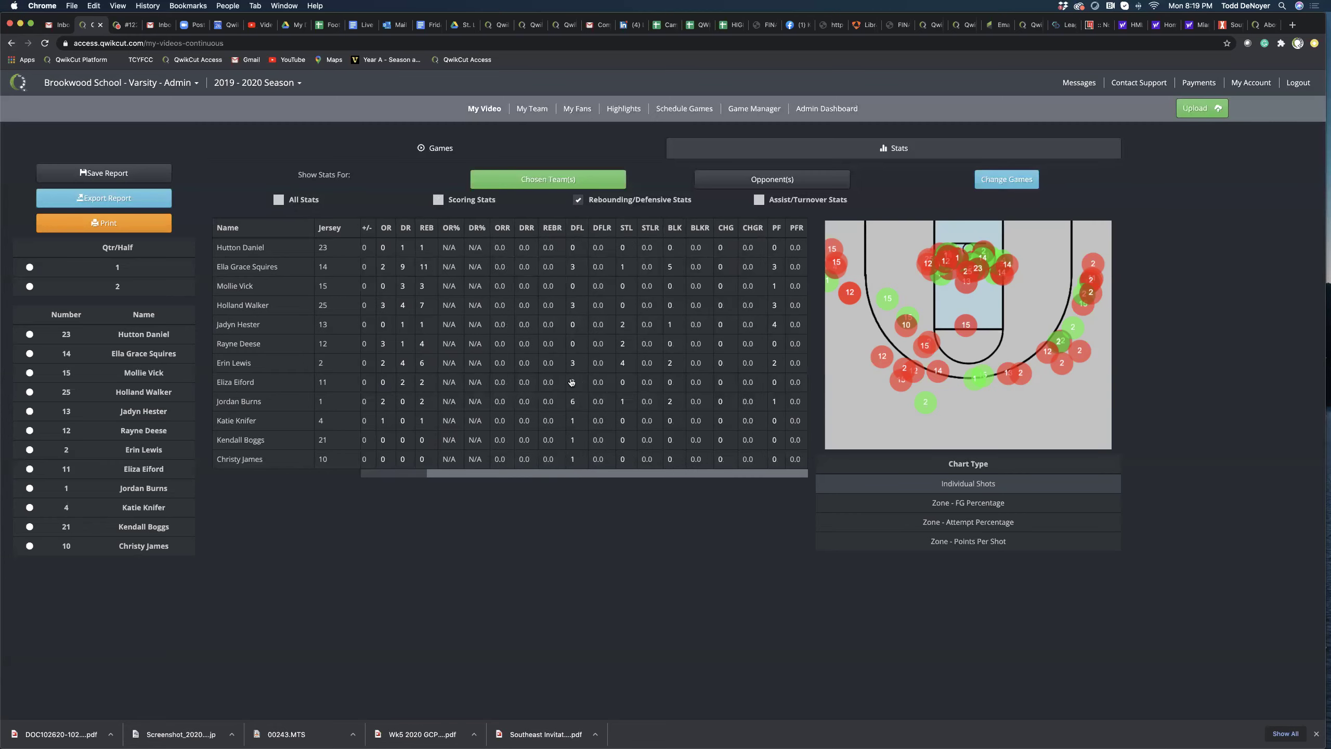
scroll(575, 450, left, 3)
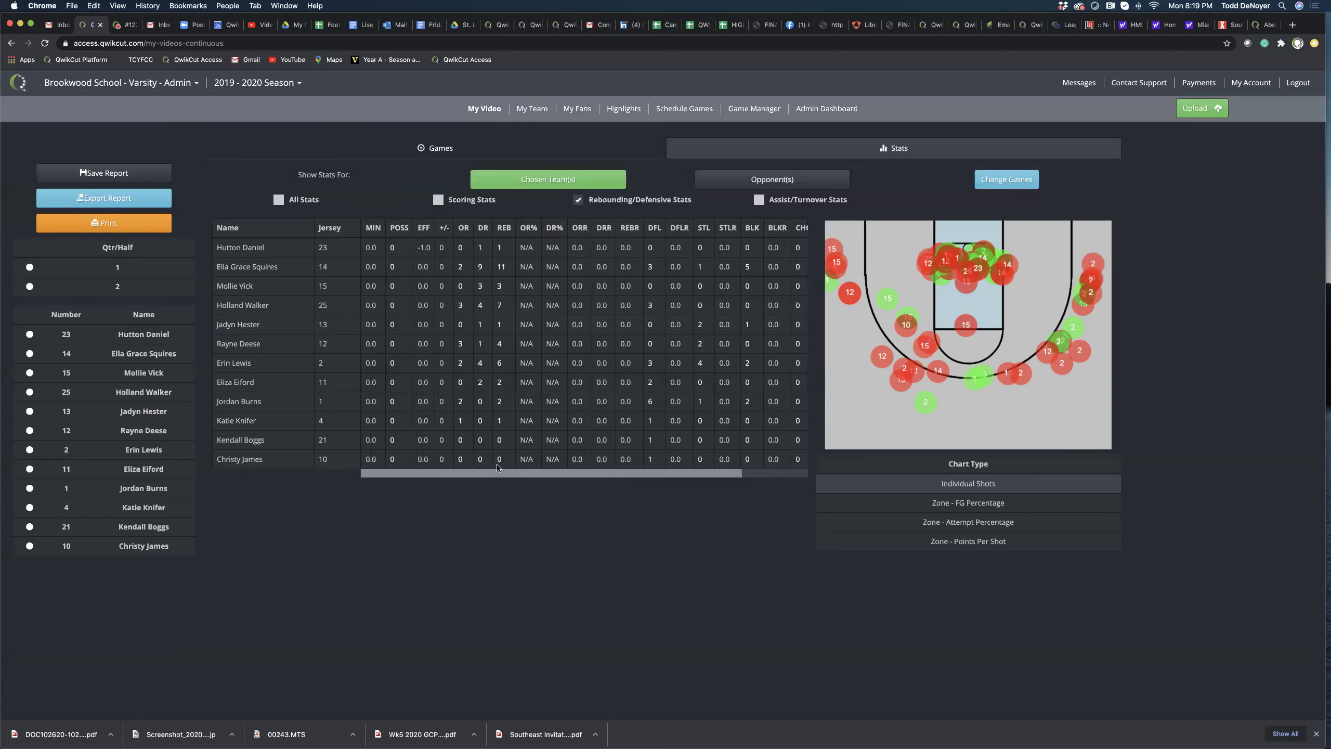
click(292, 201)
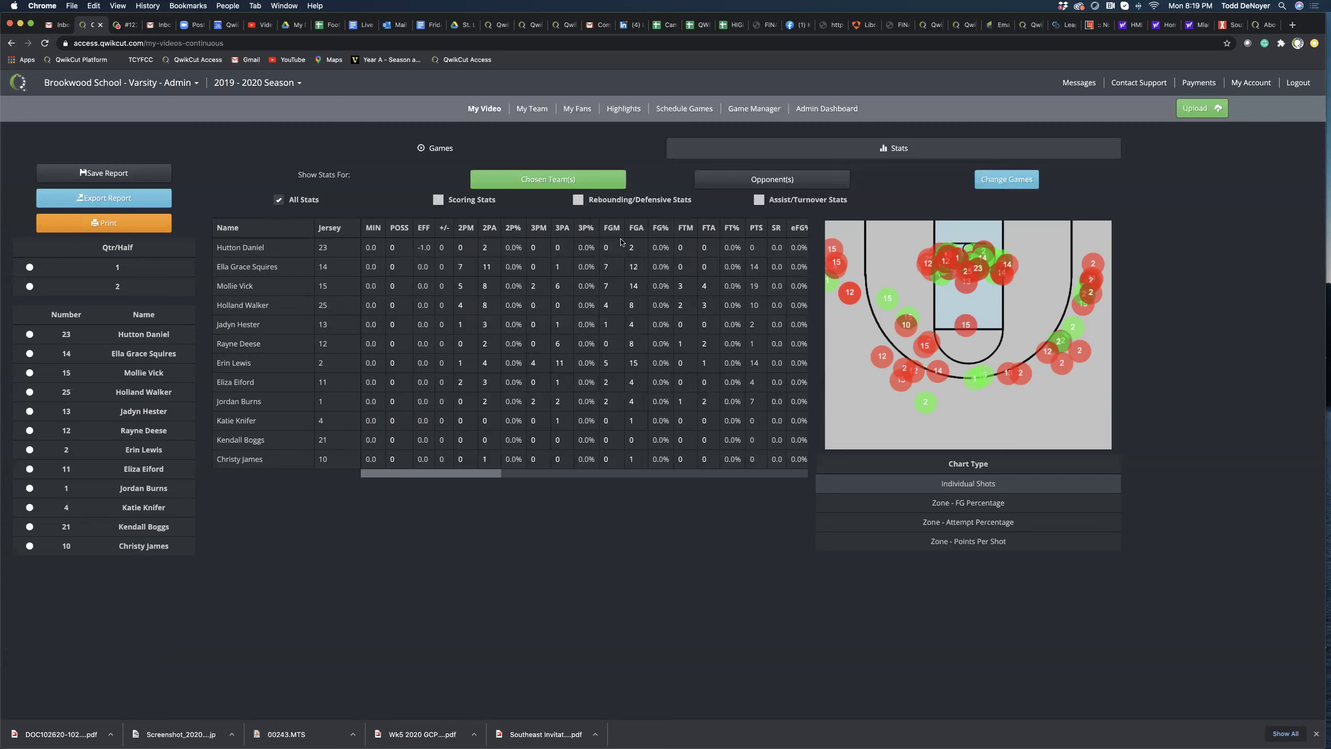
mouse_move(488, 474)
mouse_down()
mouse_move(514, 477)
mouse_move(472, 476)
mouse_up()
Step: Cycle the chart through Zone FG Percentage, Attempt Percentage and Points Per Shot, then play the 0.75 zone's 8 shots
click(982, 505)
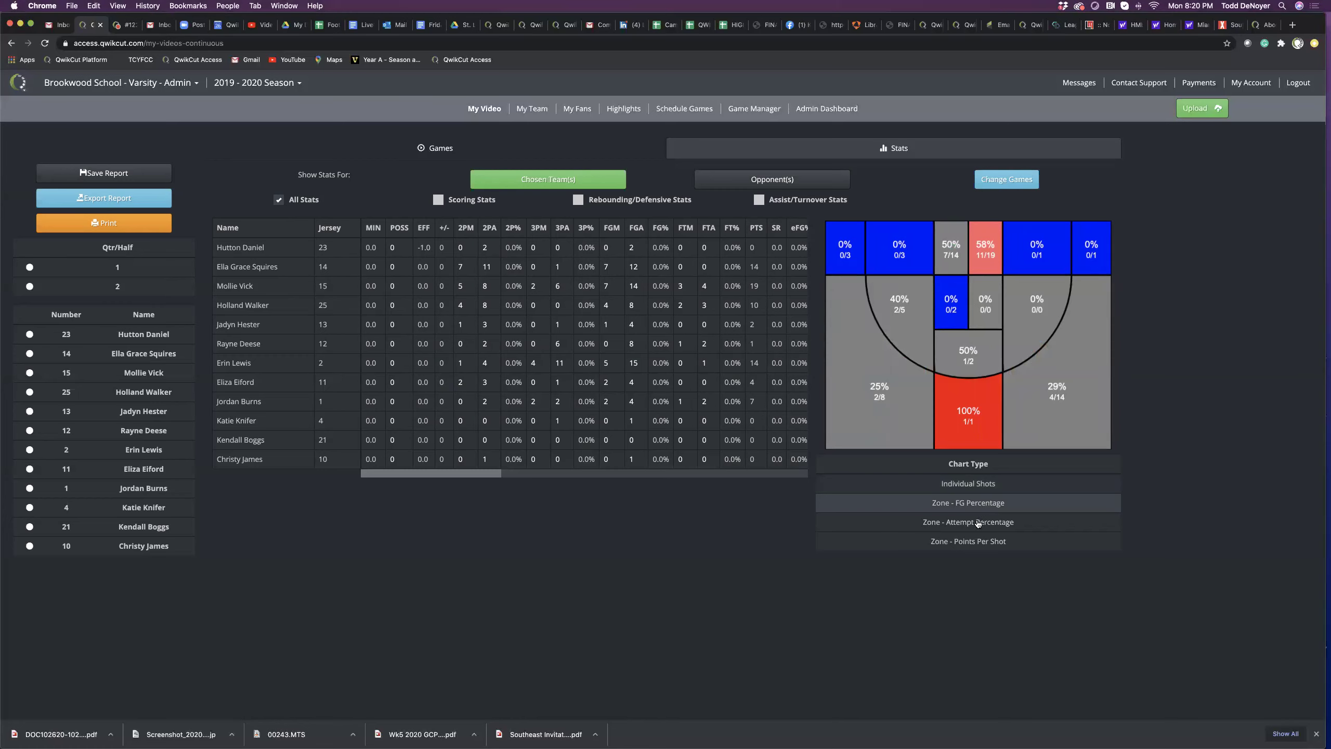
click(979, 523)
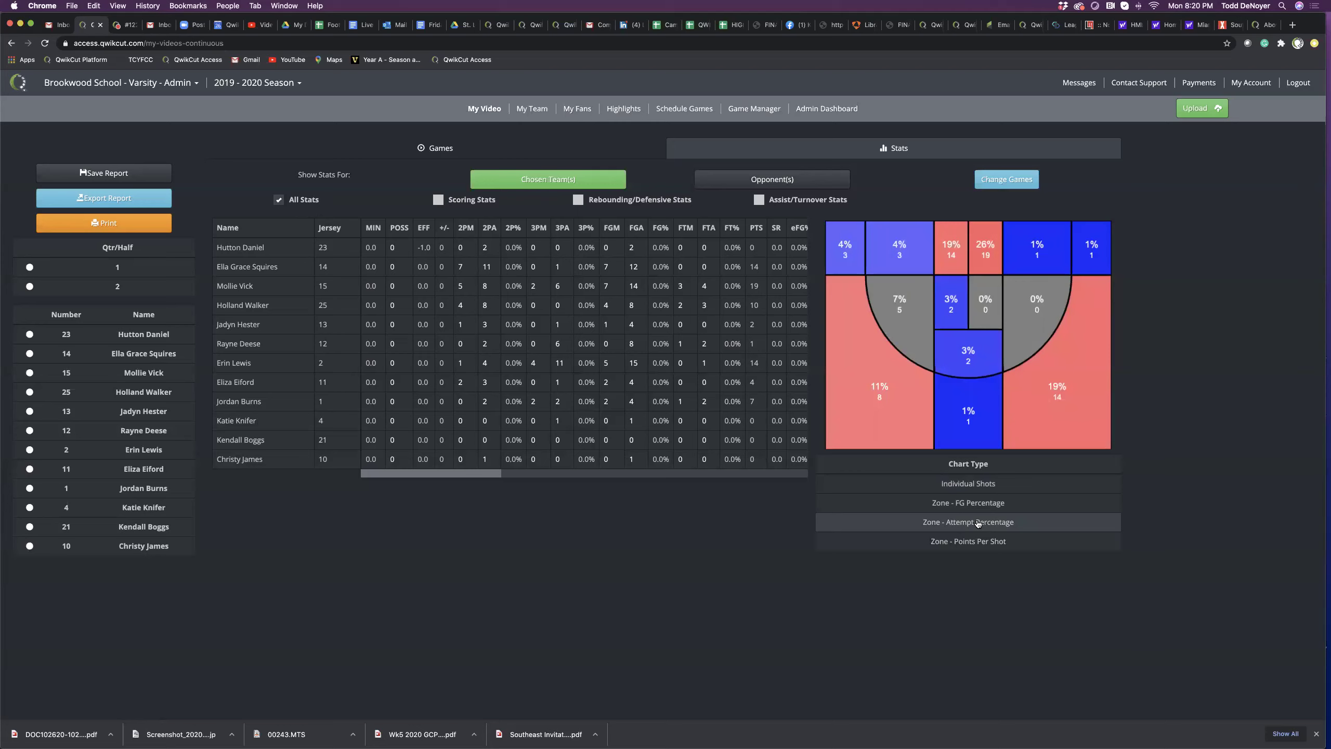
click(976, 542)
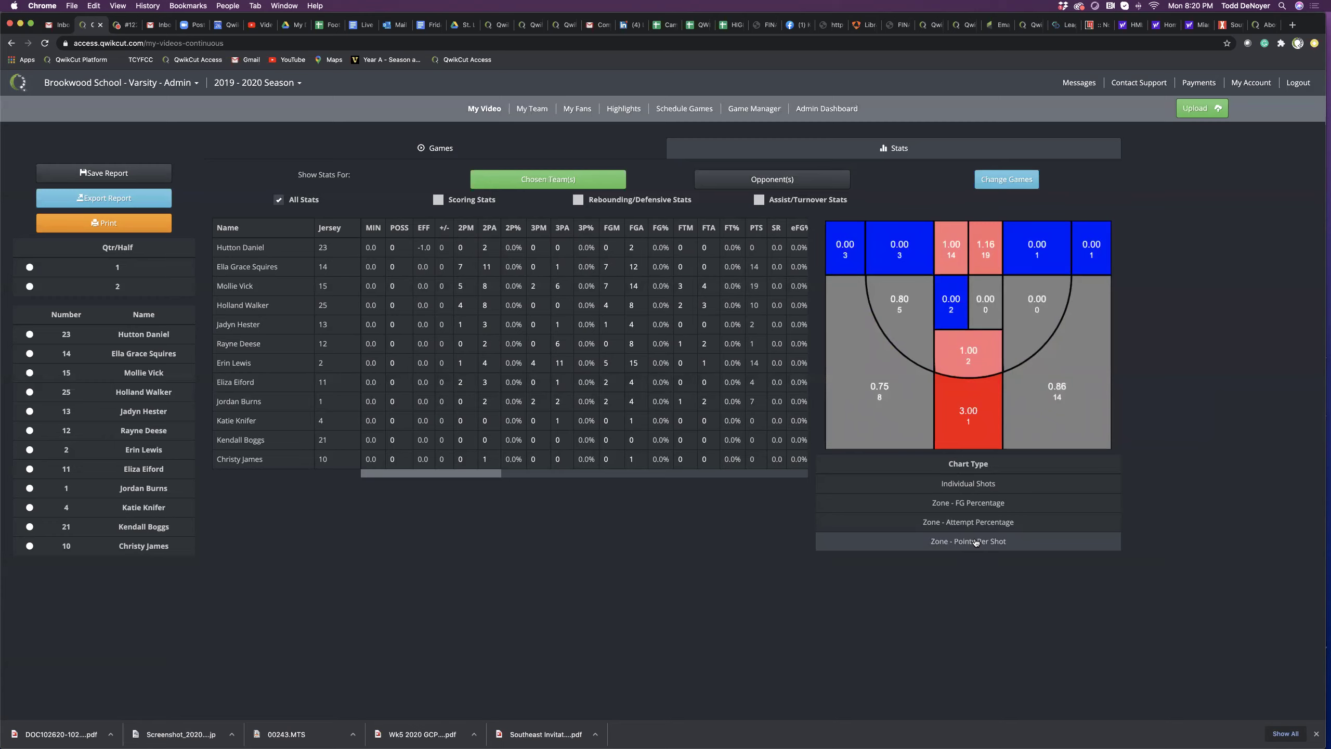
click(879, 399)
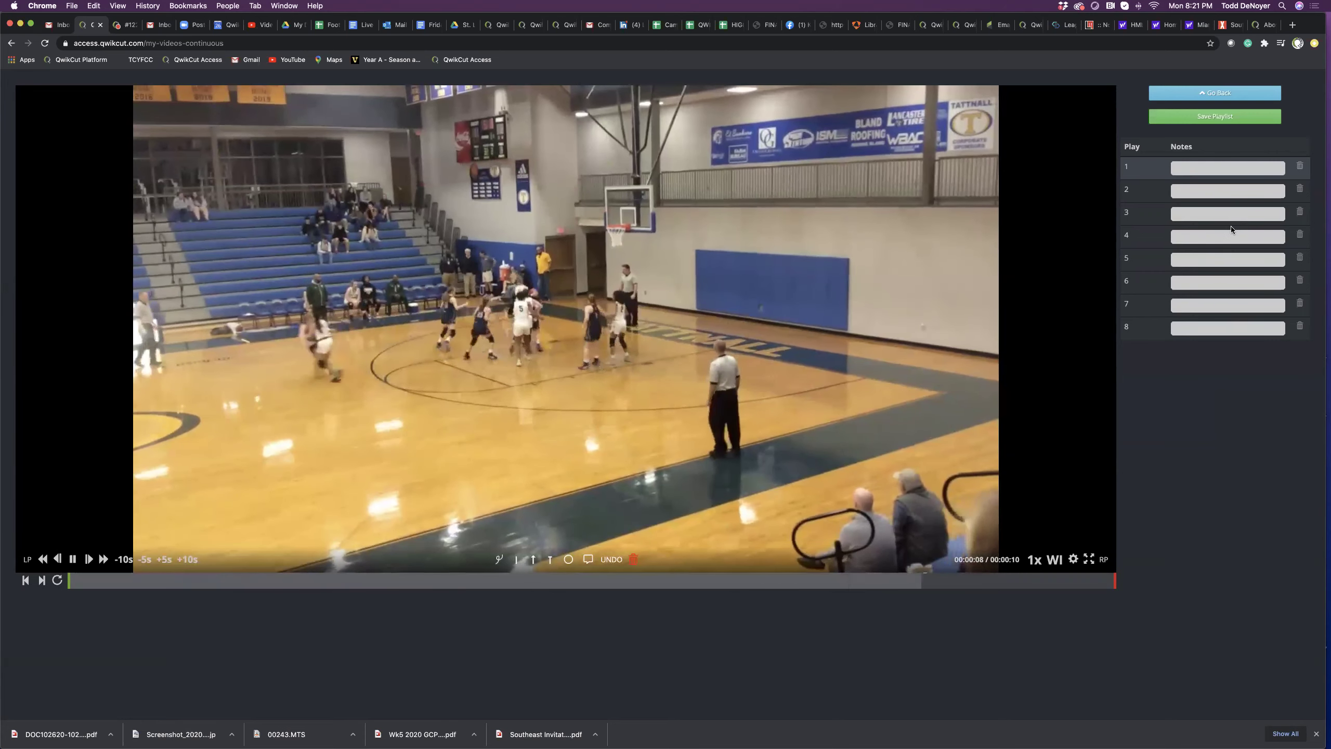
Step: Return to the Games list and reopen the Holy Spirit Prep Game Video (WI) in the stat tagger
click(1215, 92)
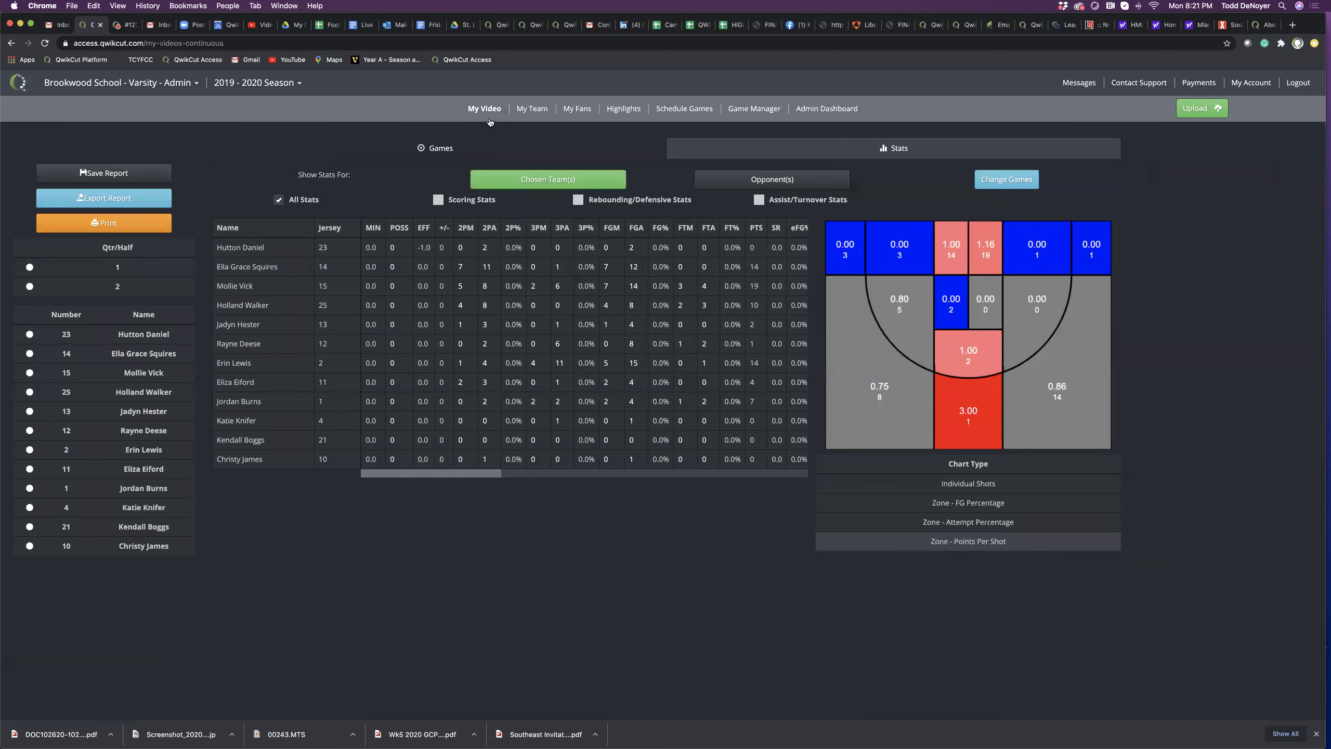
click(428, 149)
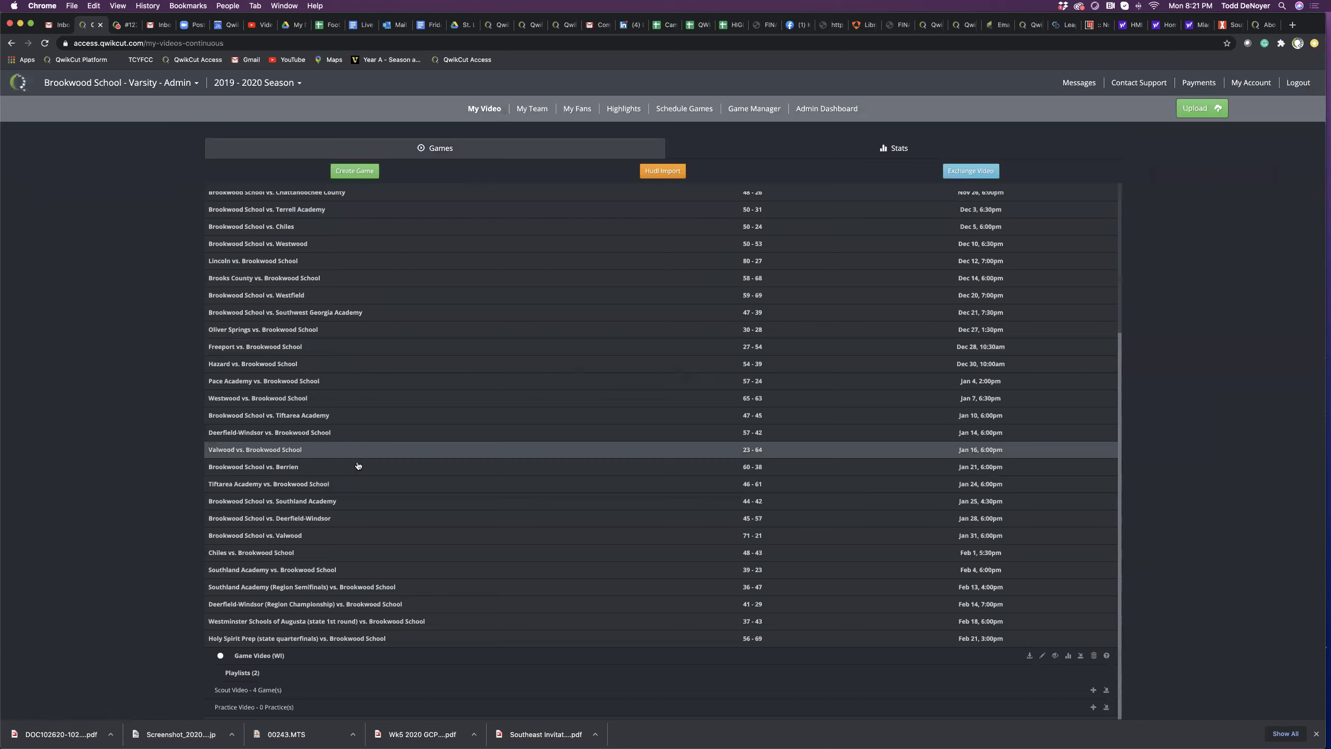
click(267, 656)
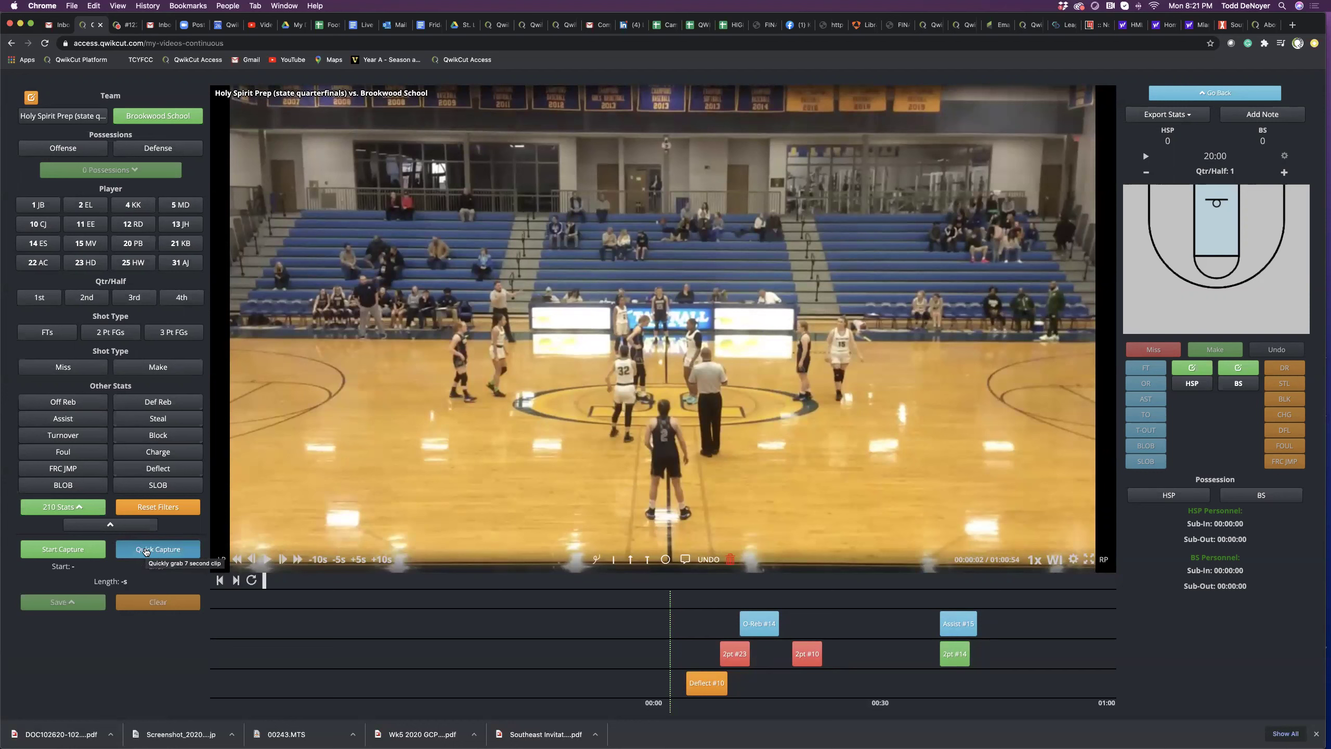
Step: Capture a seven-second clip, trim its end to 8.64s, view save options, then clear the capture
click(145, 550)
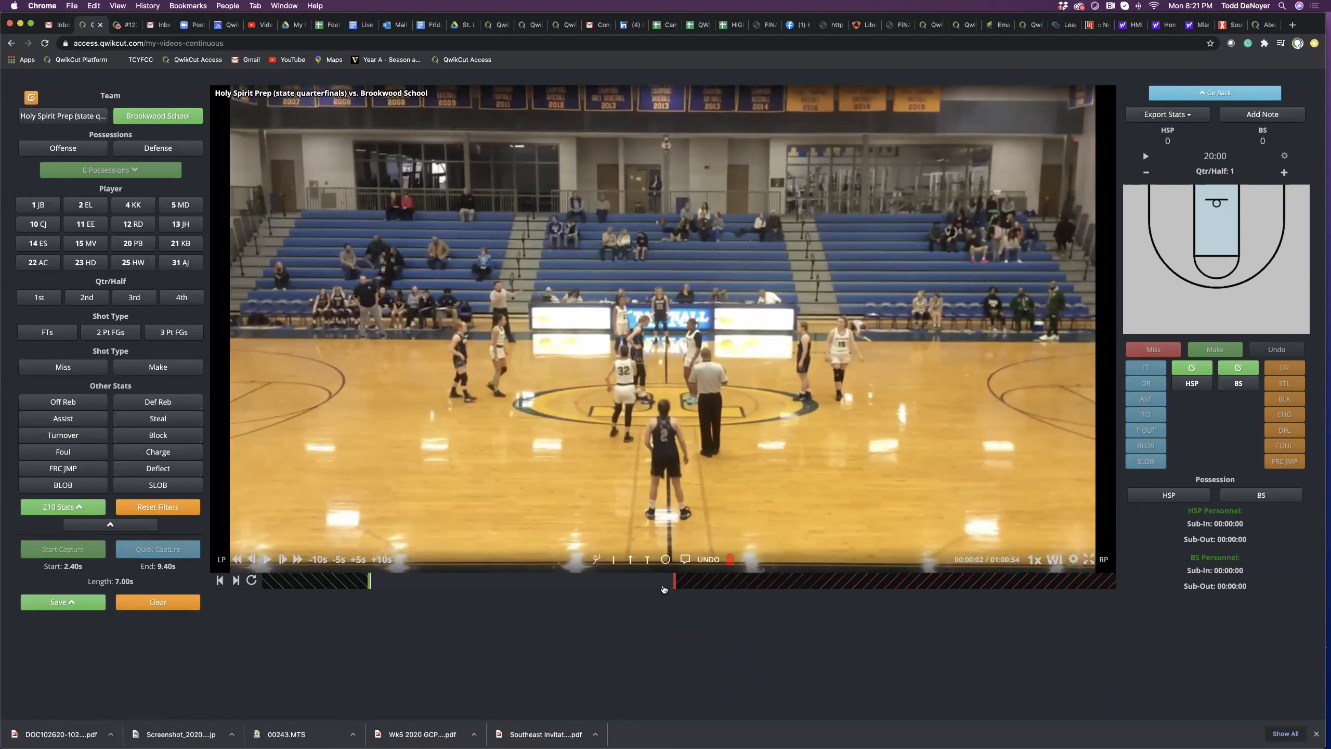
mouse_move(697, 580)
mouse_down()
mouse_move(818, 580)
mouse_move(610, 577)
mouse_move(641, 577)
mouse_up()
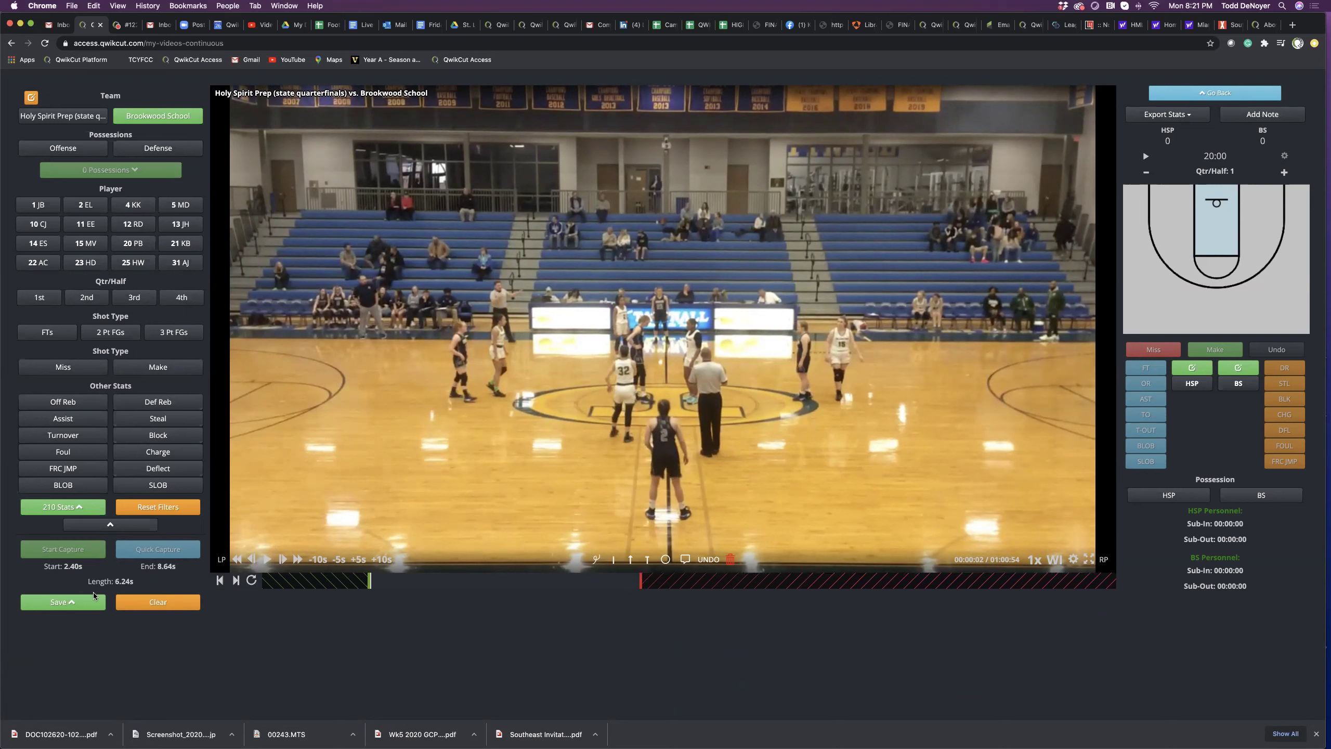
click(71, 603)
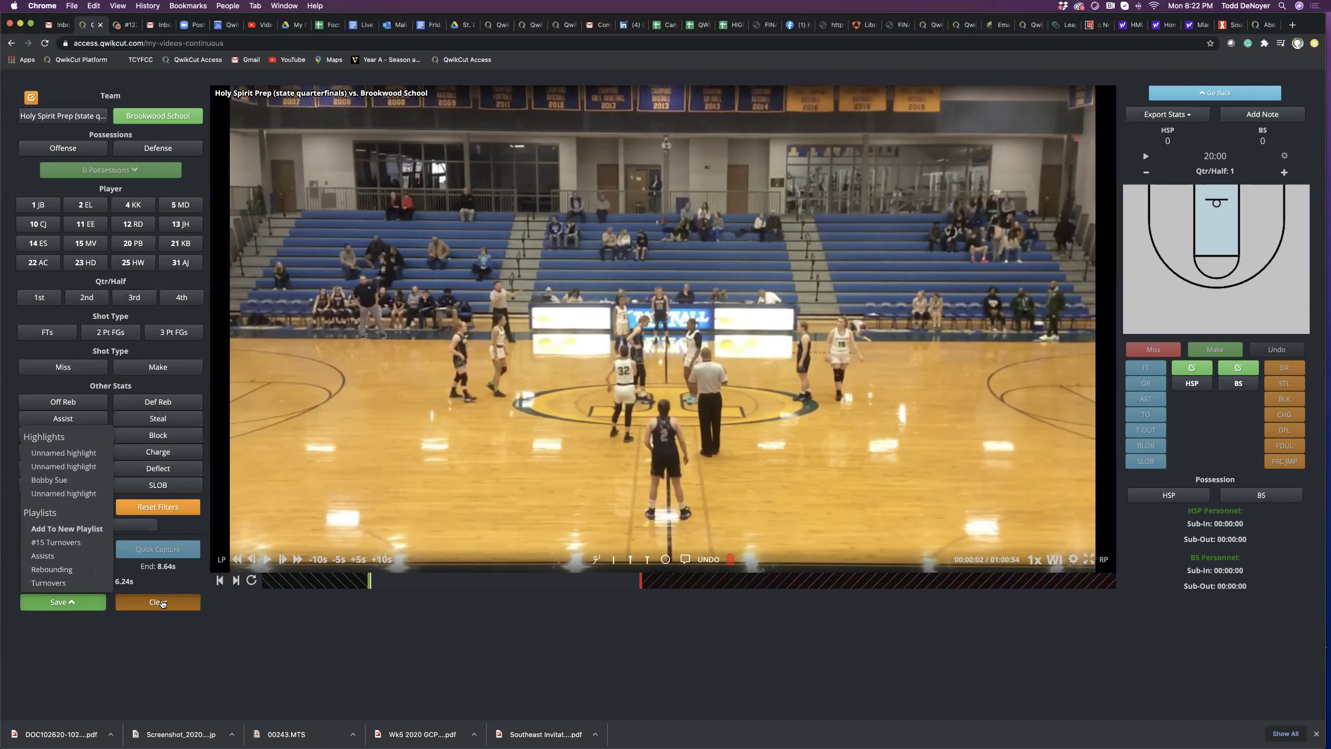
click(163, 604)
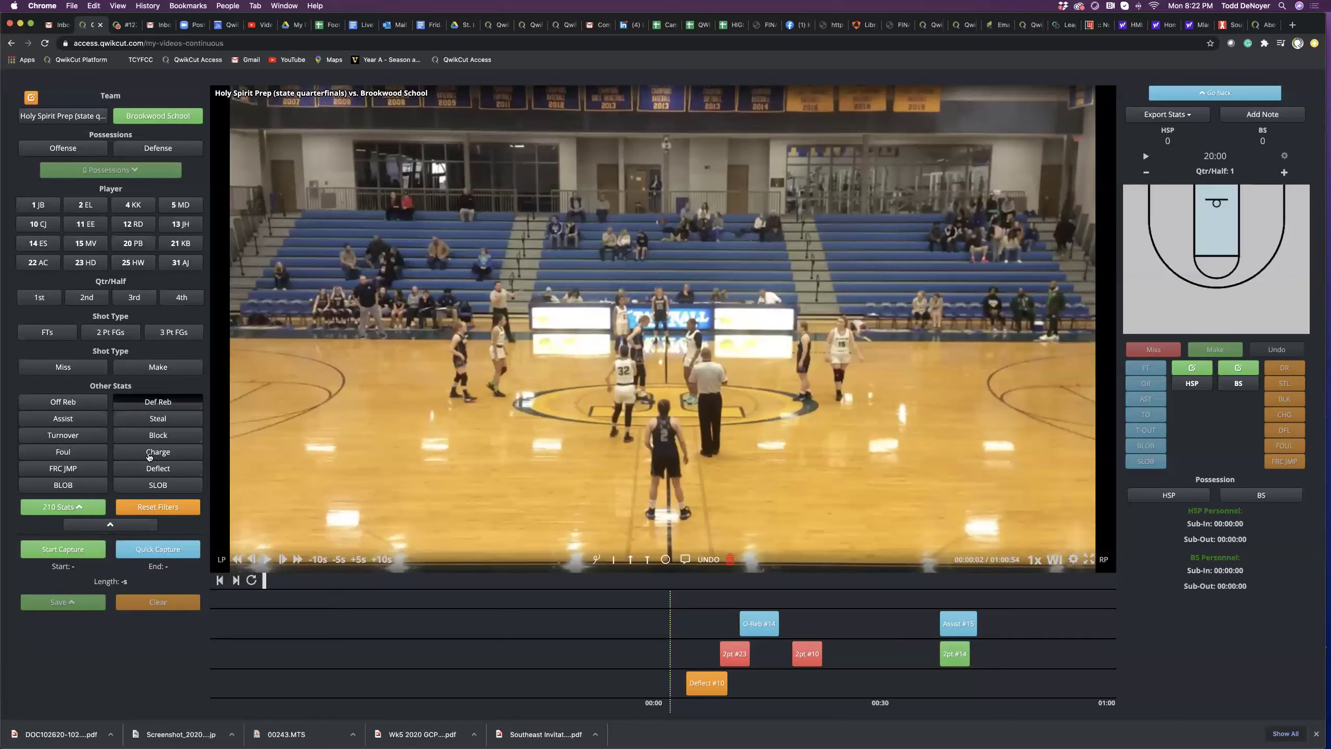
Step: Add Def Reb to the stat filter for 38 rebound stats, then go back to the games list
click(149, 404)
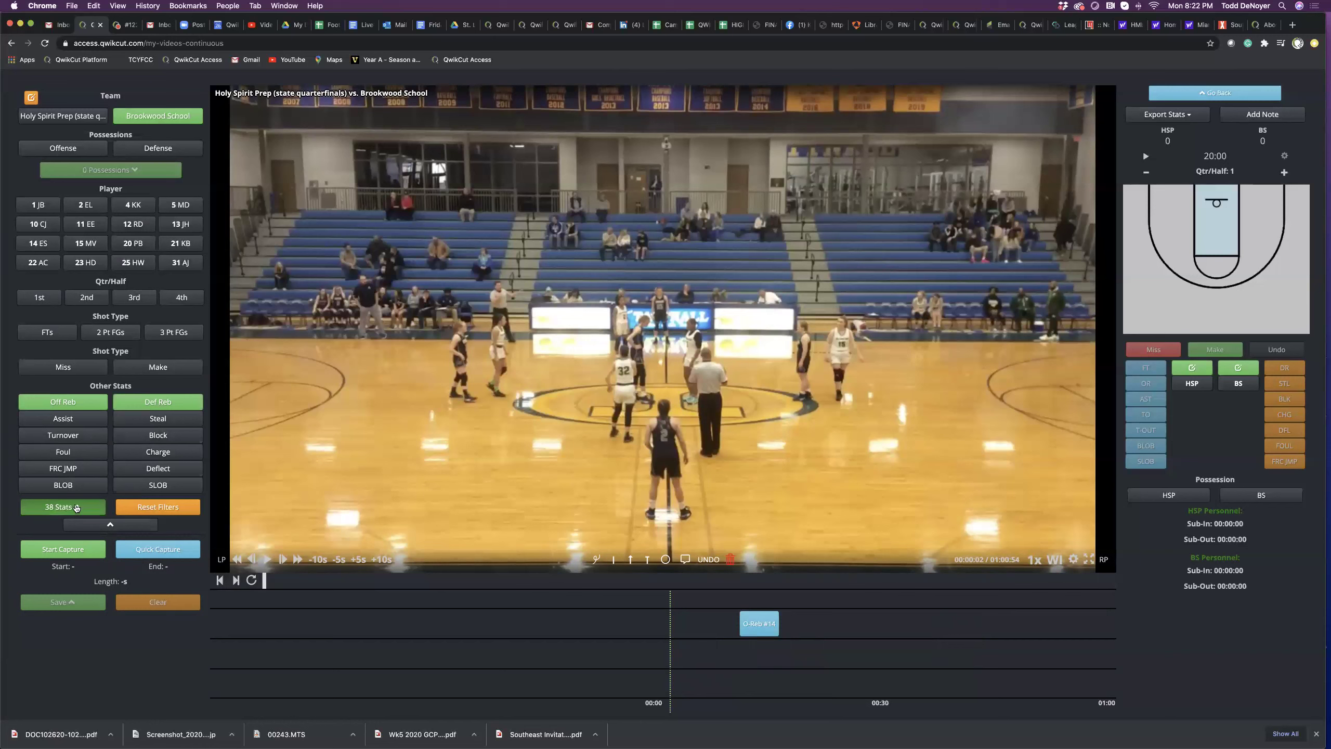
click(75, 509)
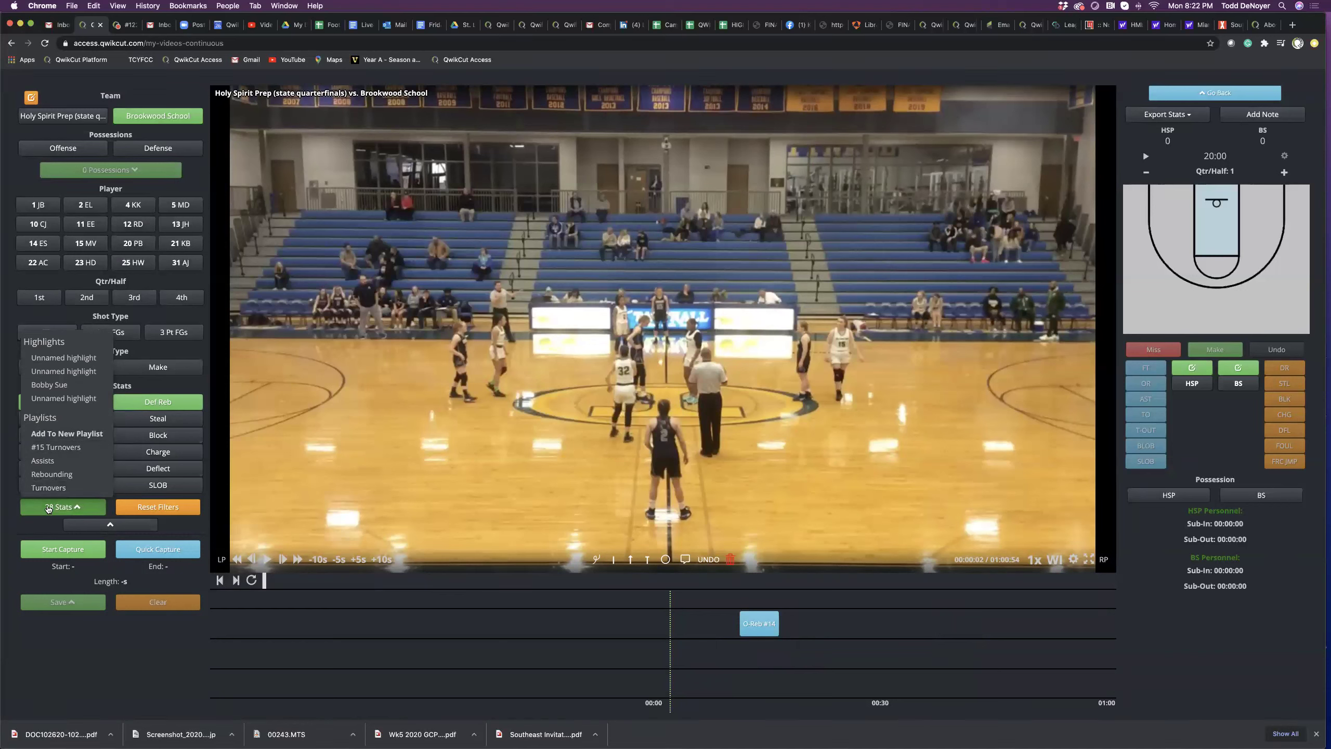
click(46, 508)
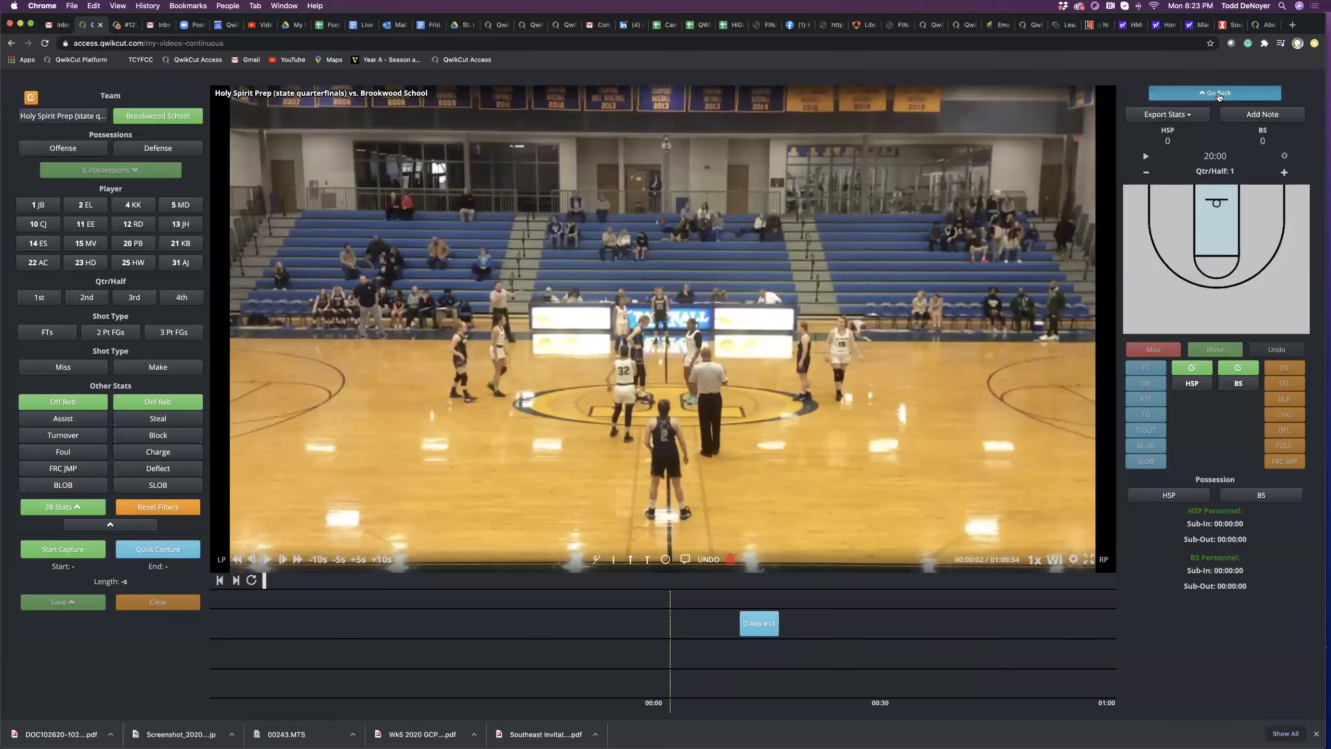
click(1219, 95)
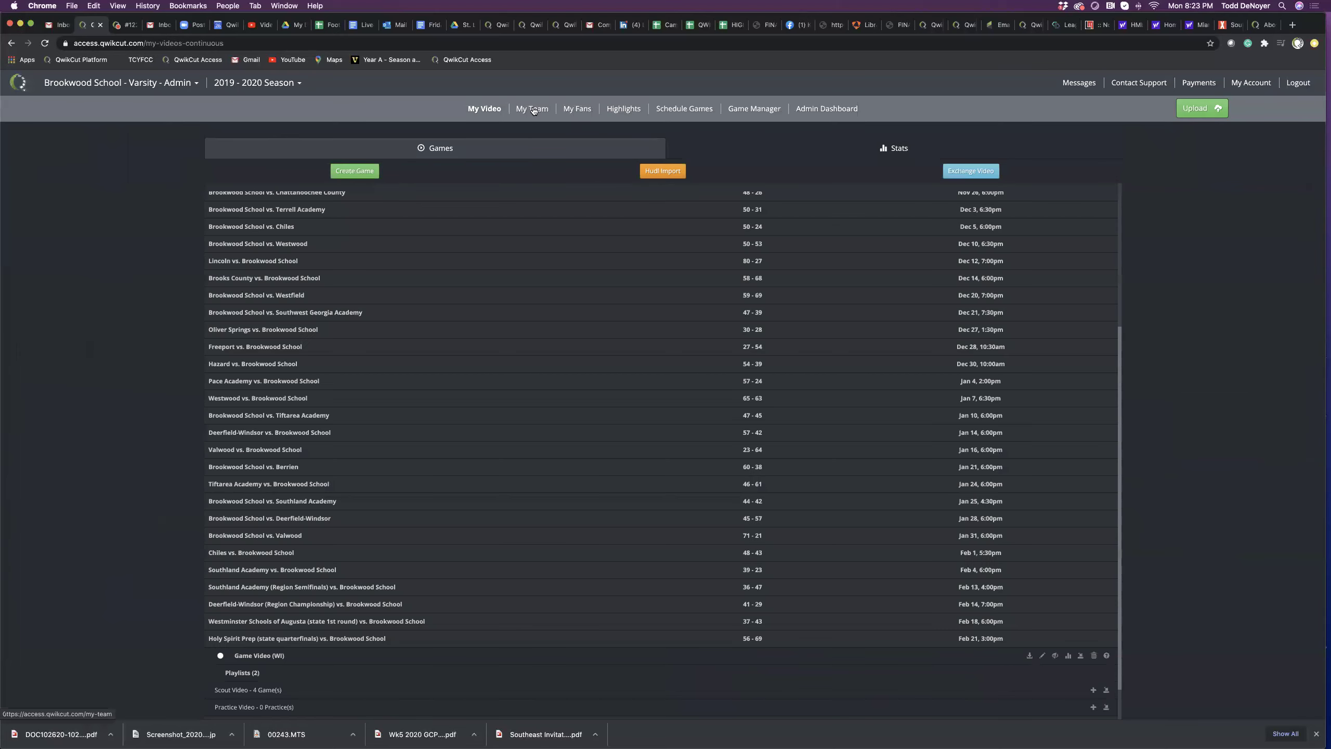
Step: Show My Team's Manage Groups page with the athlete and coach roster and the All Team group
click(533, 110)
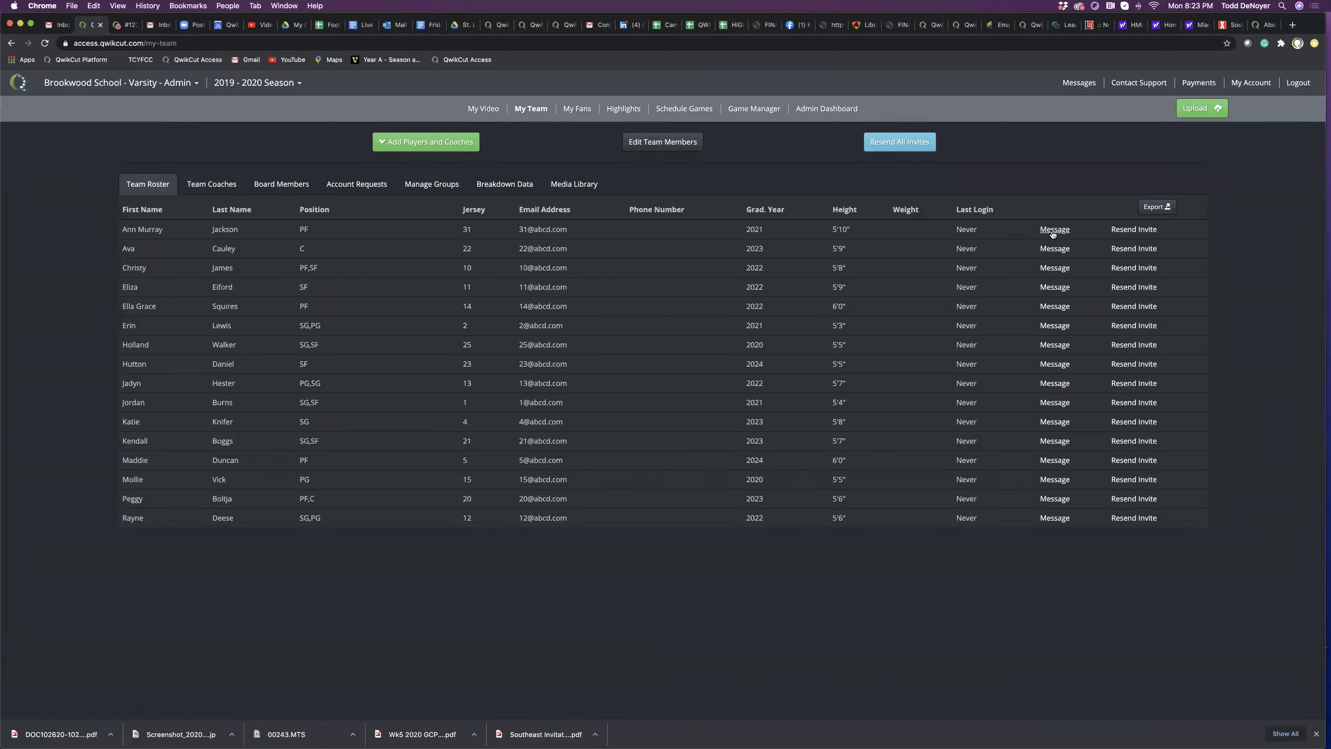
click(428, 190)
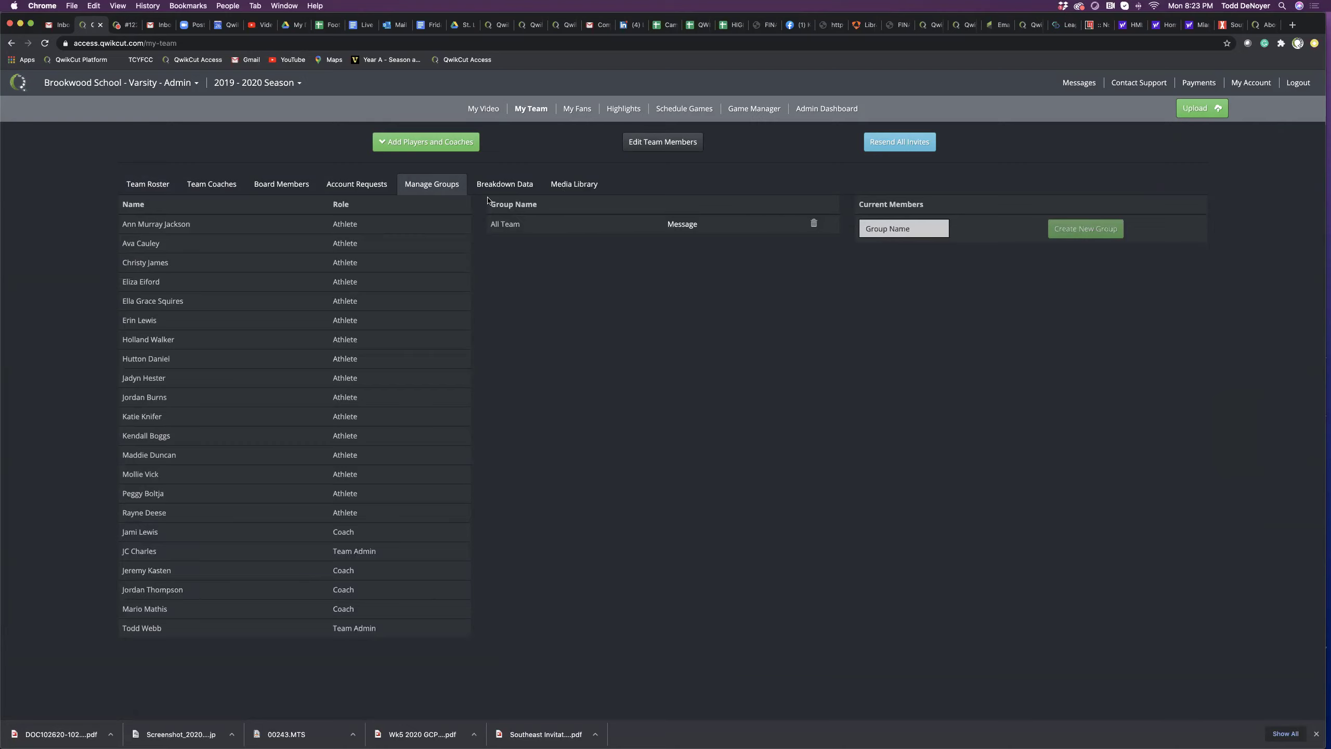
Step: Review the team's Breakdown Data stat columns and bring up an empty Add Breakdown Data form
click(518, 185)
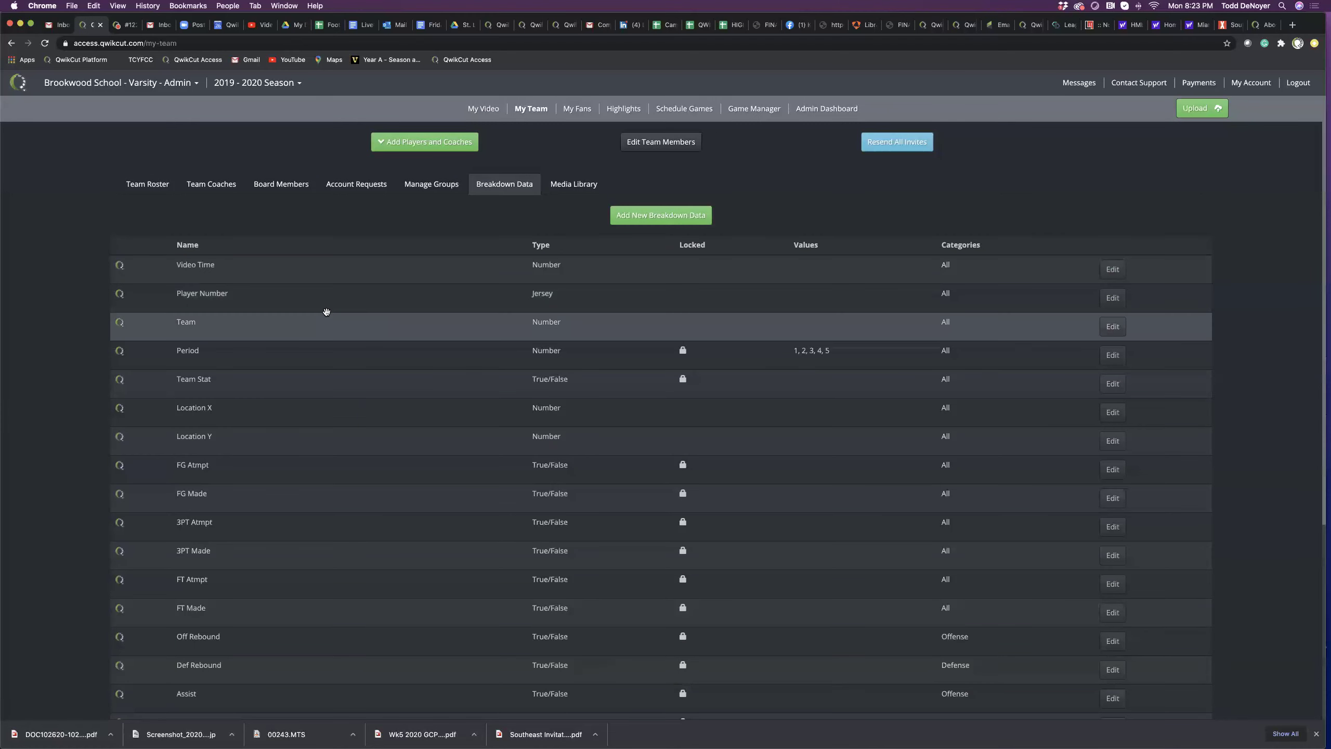
scroll(373, 437, down, 6)
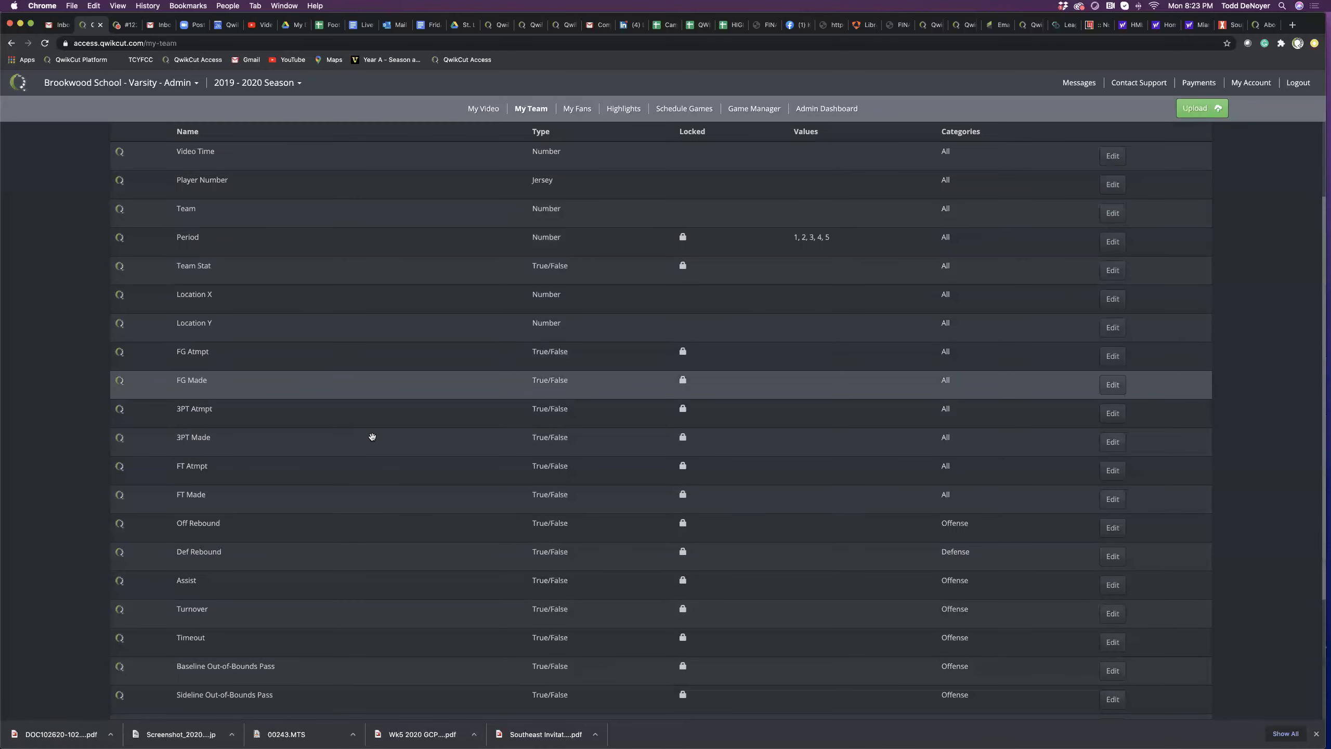
scroll(372, 437, up, 6)
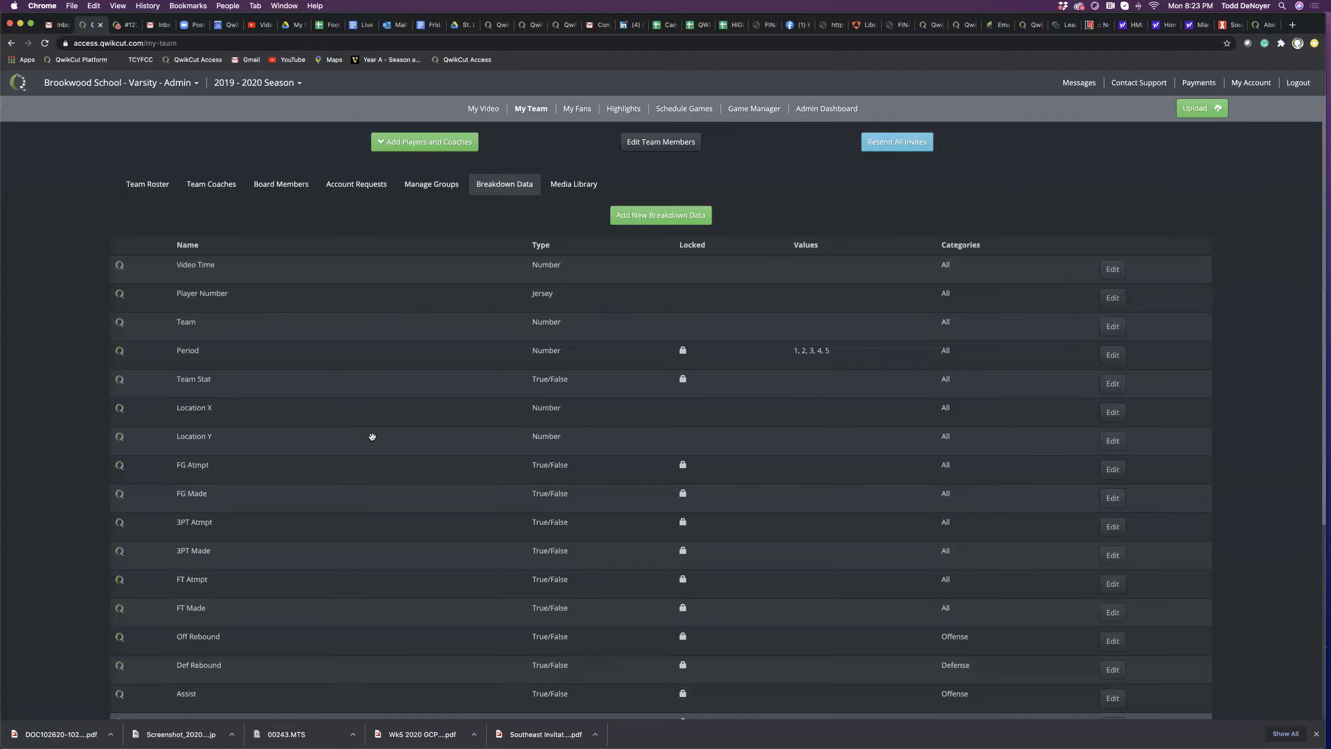
click(657, 212)
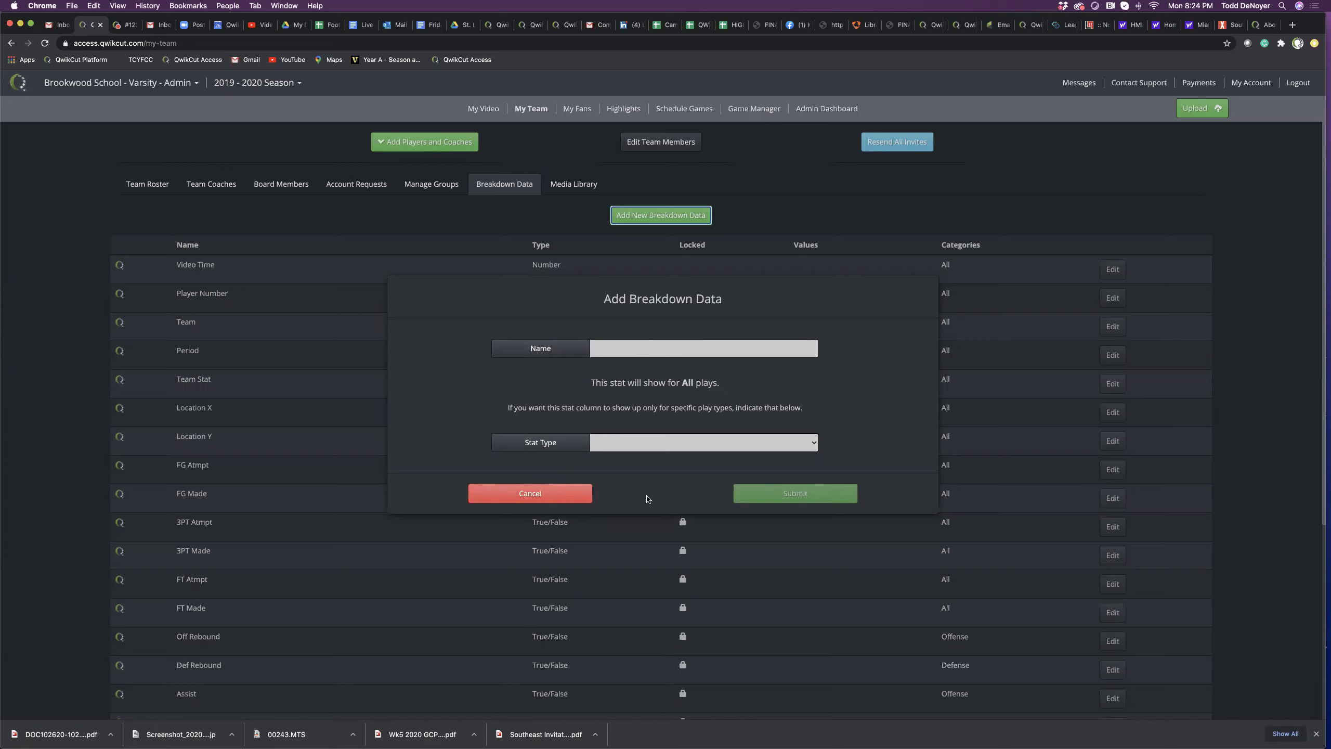
Step: Cancel the new breakdown data stat and view the team's empty Media Library gallery
click(551, 493)
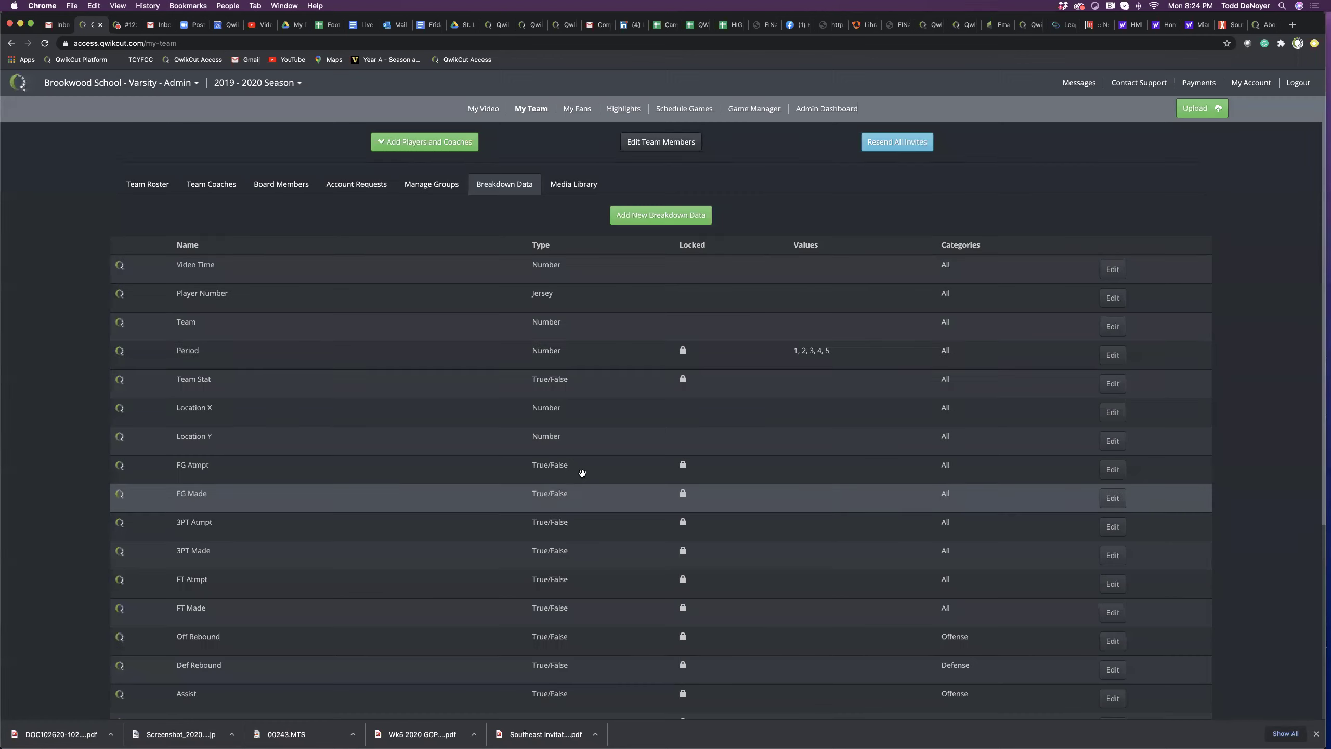
click(577, 185)
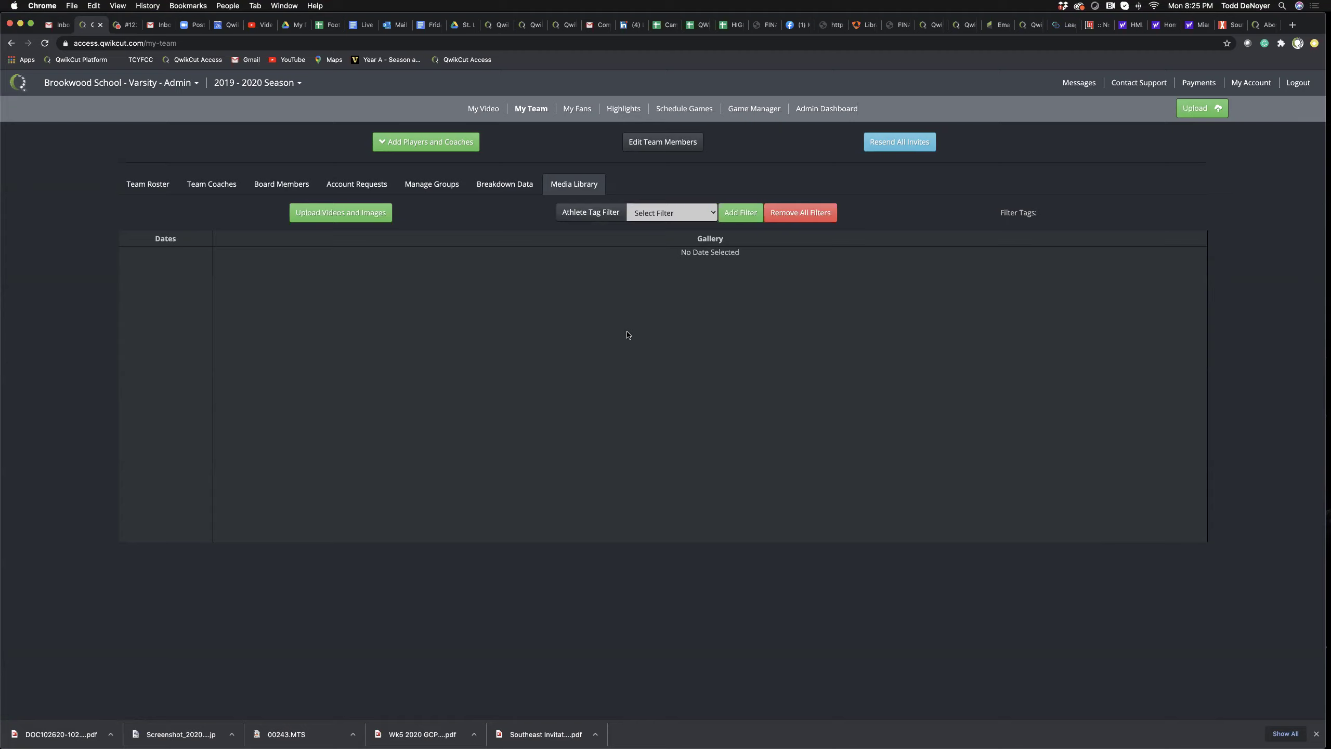
Step: Check paying fans, returns and season pass price on the Fan Dashboard, then list saved highlights
click(581, 111)
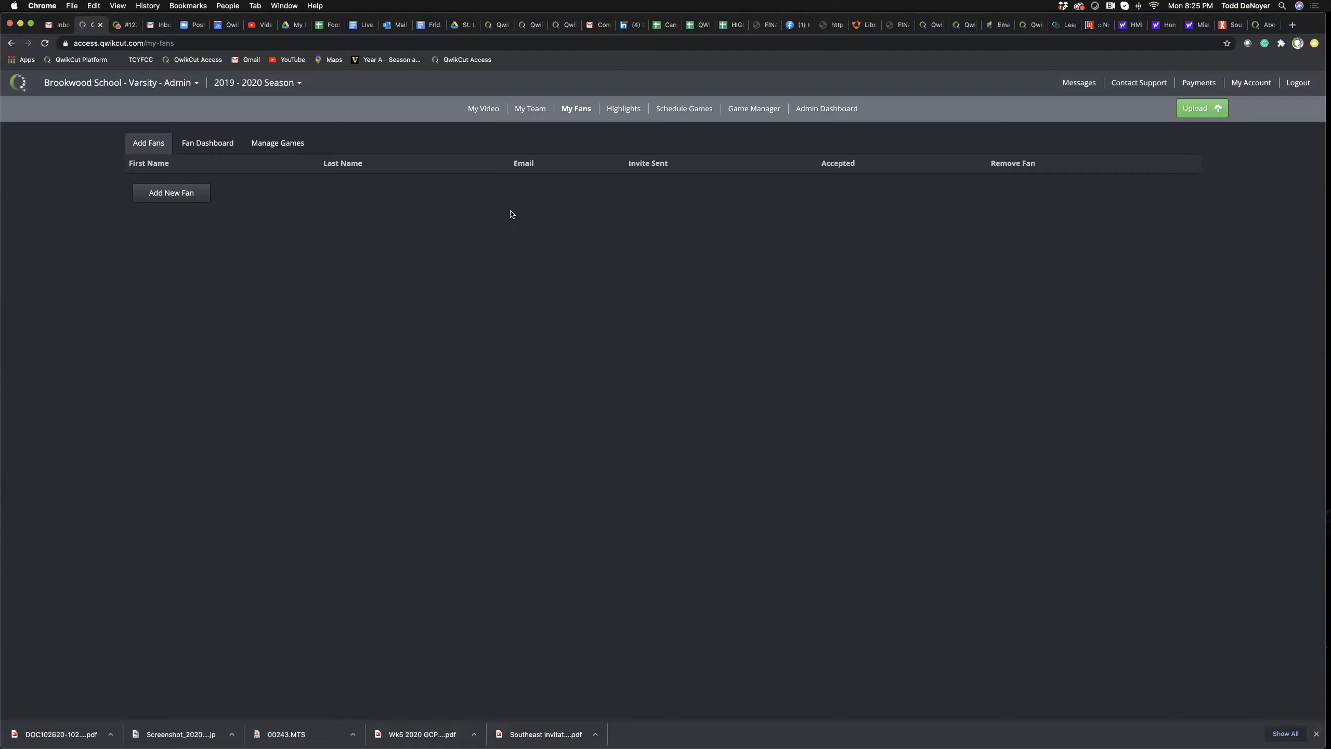
click(211, 143)
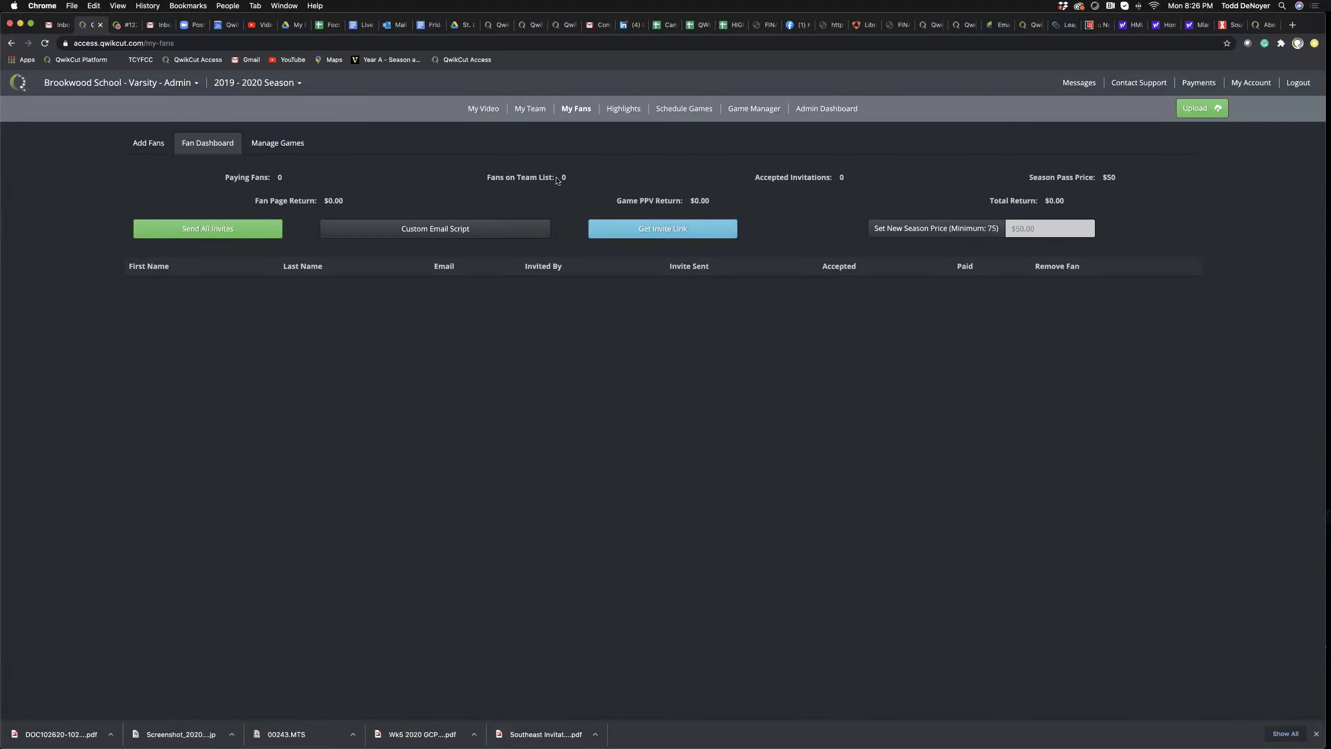
click(625, 111)
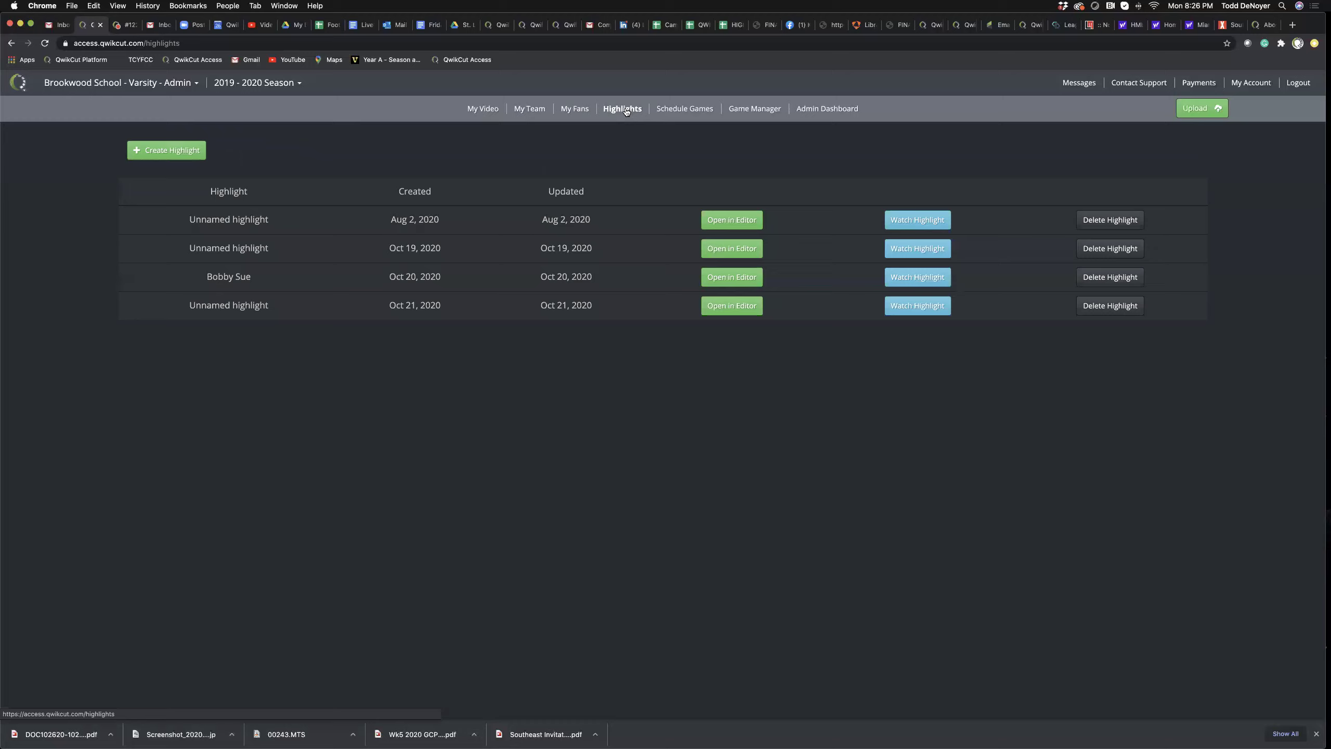
Step: Edit the Aug 2 unnamed highlight with Thomasville vs. Colquitt County footage loaded and paused
click(727, 220)
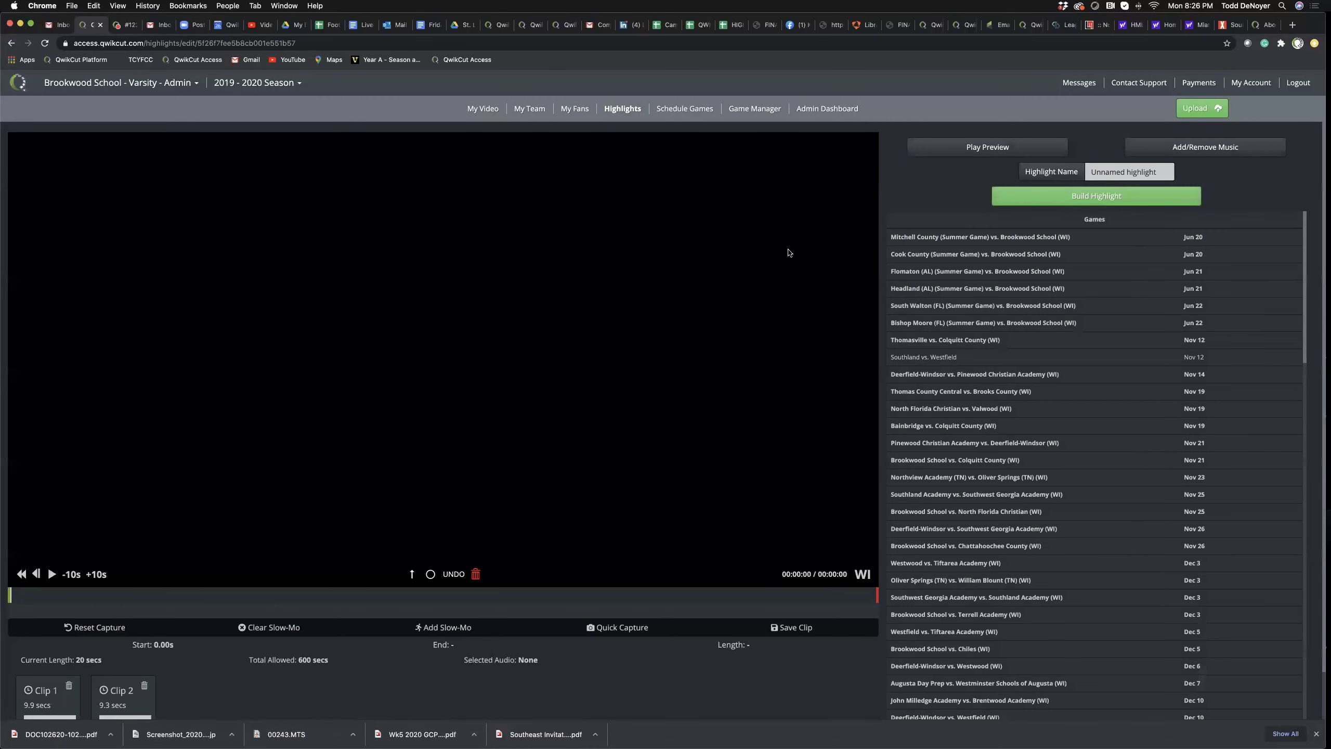
click(913, 346)
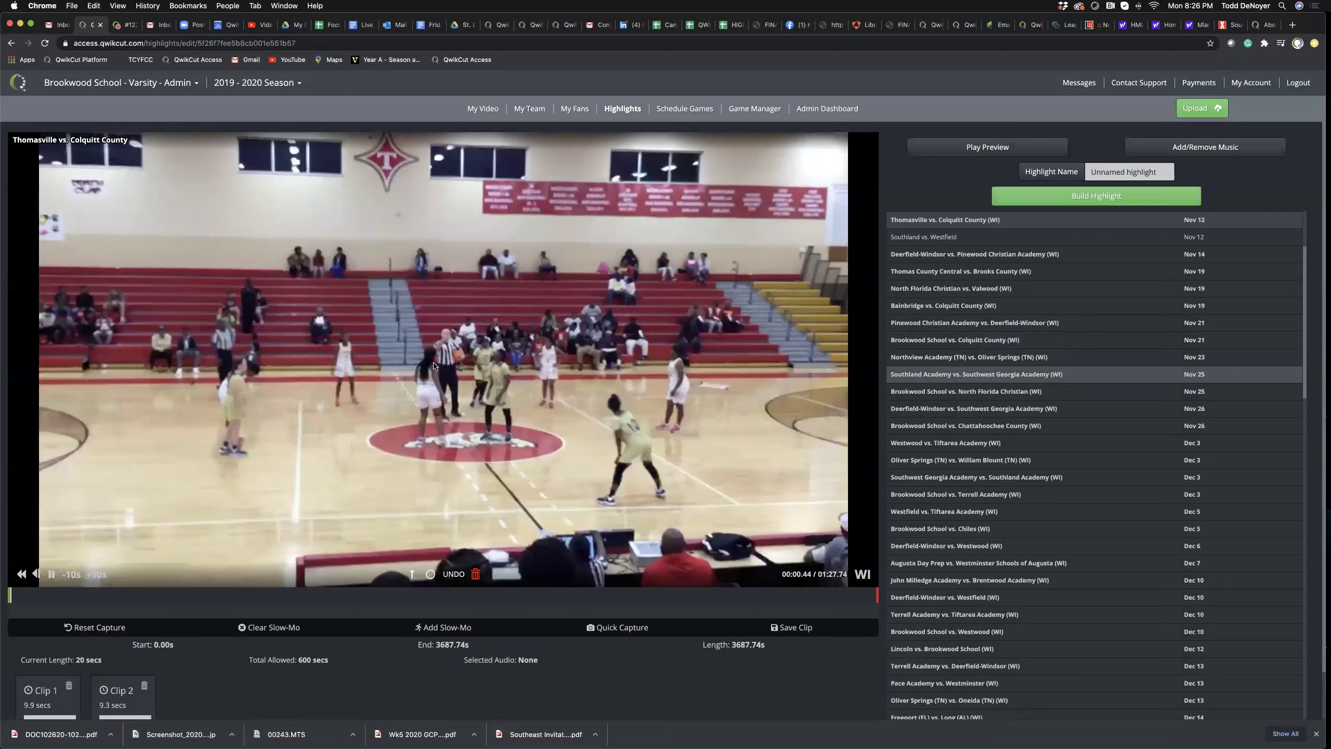
click(395, 355)
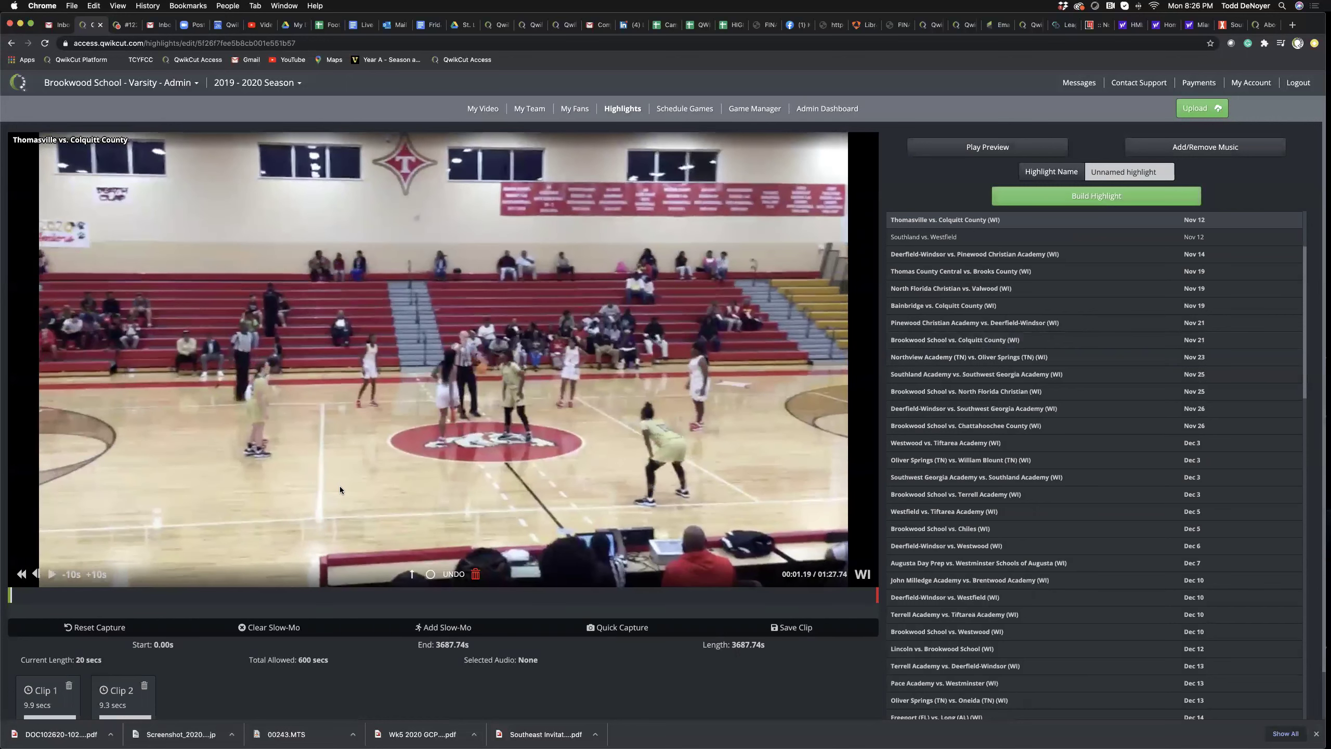